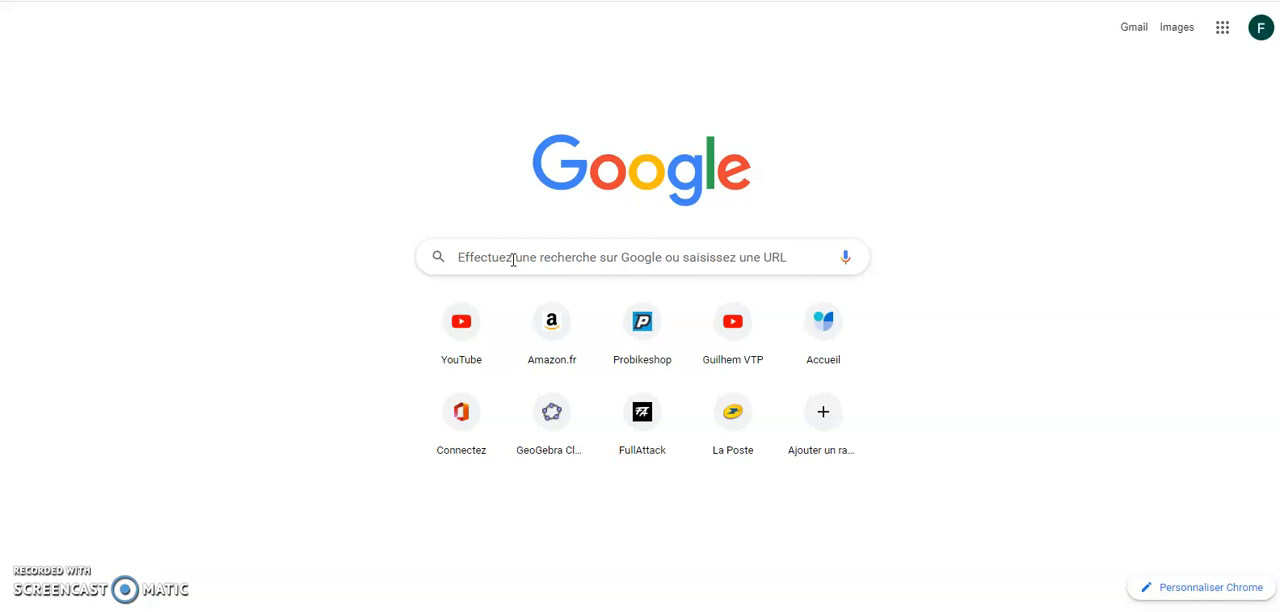
Step: Search the web for "geogebra" and open the GeoGebra website
{"action": "left_click", "coordinate": [666, 249]}
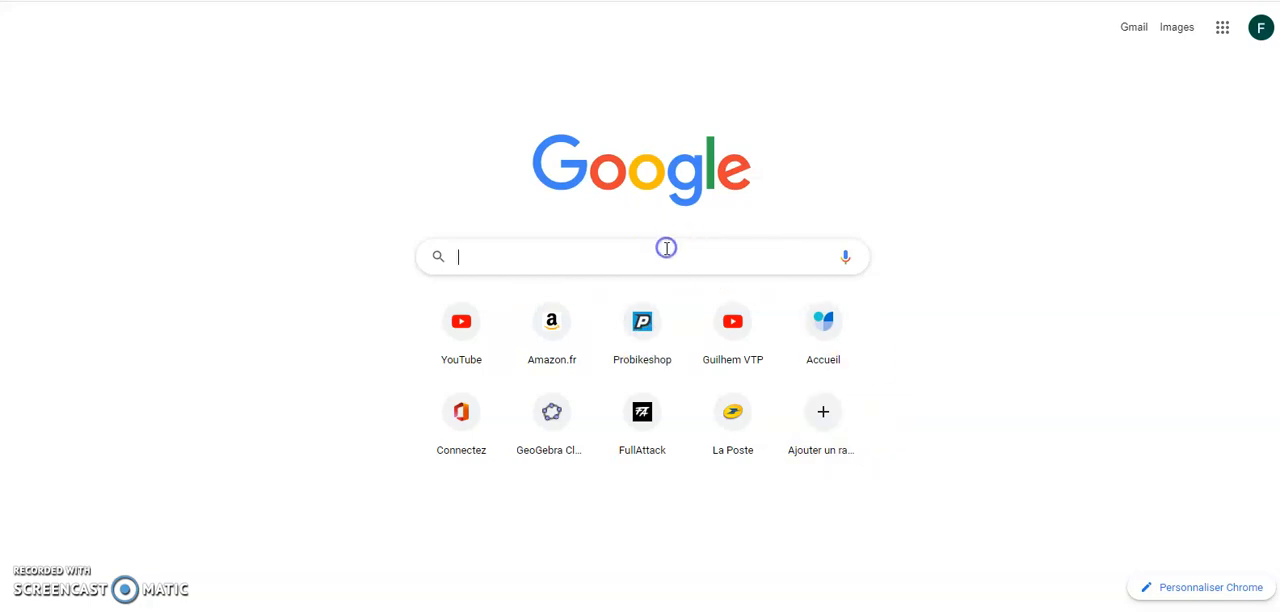
{"action": "type", "text": "geogebra"}
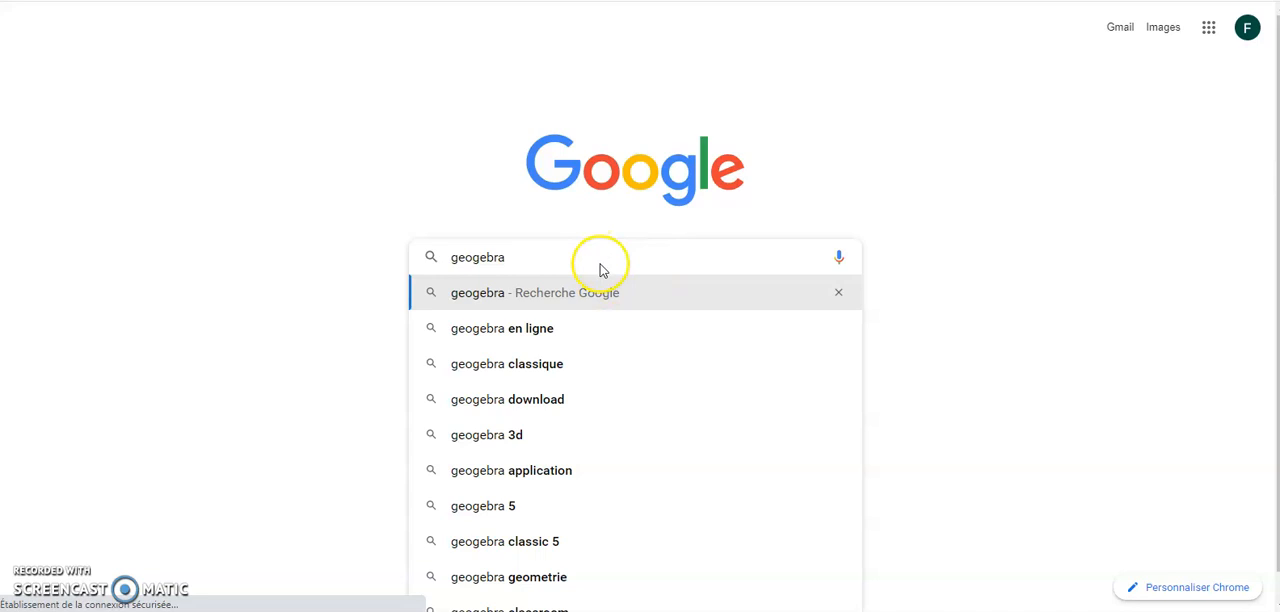
{"action": "key", "text": "Return"}
{"action": "left_click", "coordinate": [270, 182]}
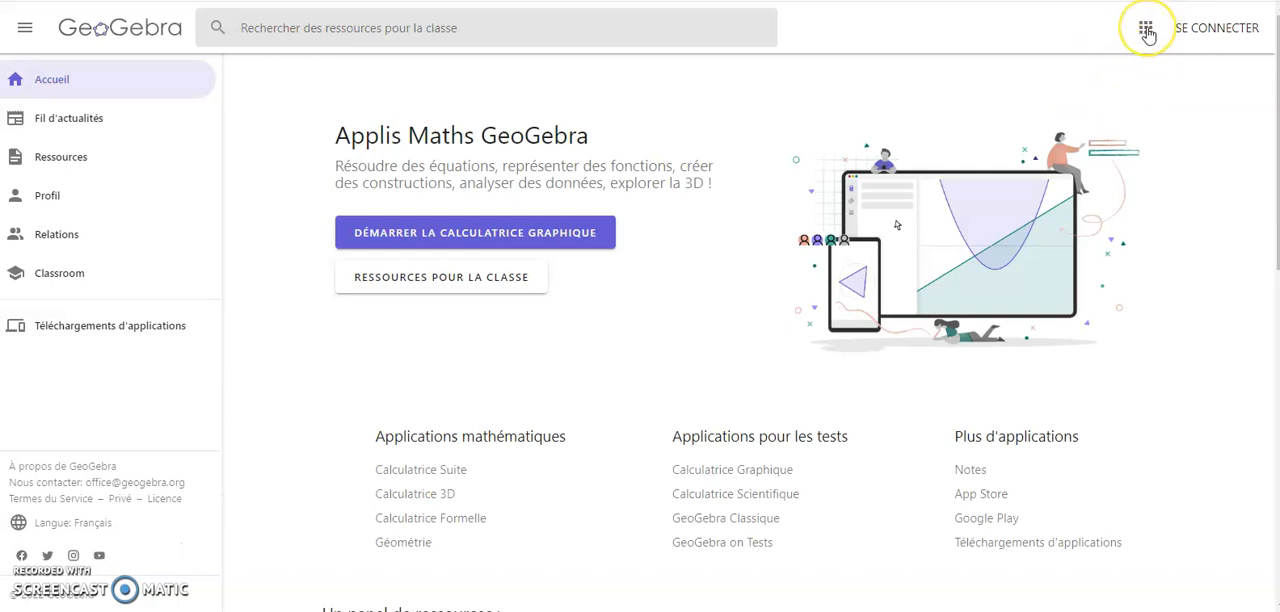
Step: Launch GeoGebra Classique and discard the recovered unsaved changes
{"action": "left_click", "coordinate": [1146, 32]}
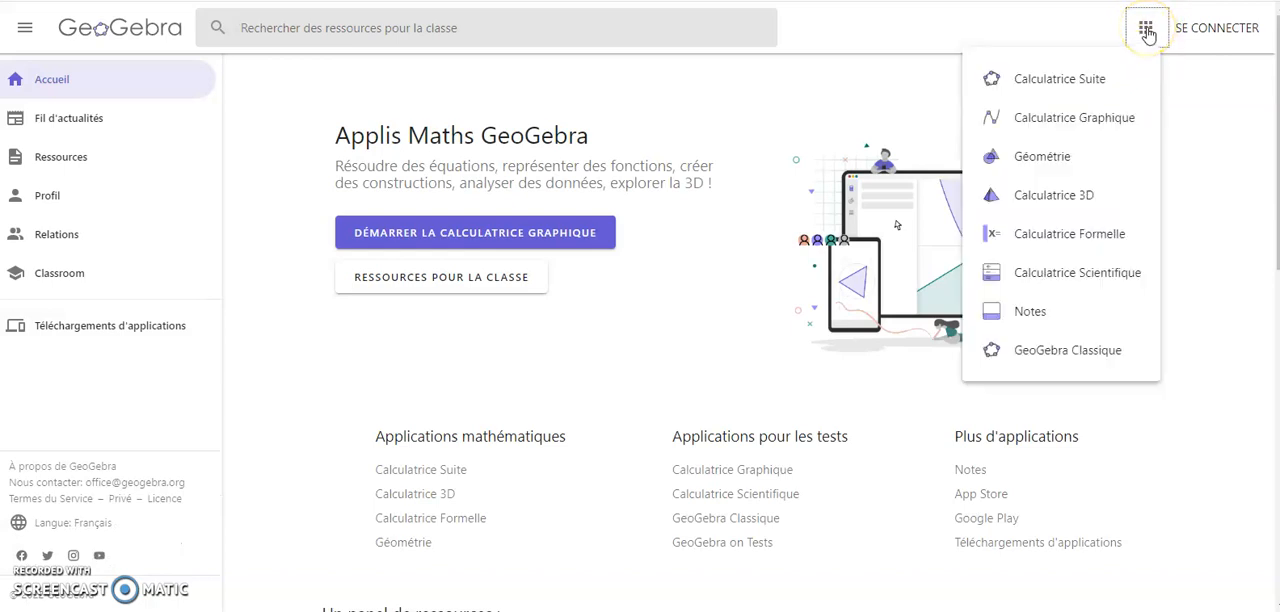
{"action": "left_click", "coordinate": [1033, 351]}
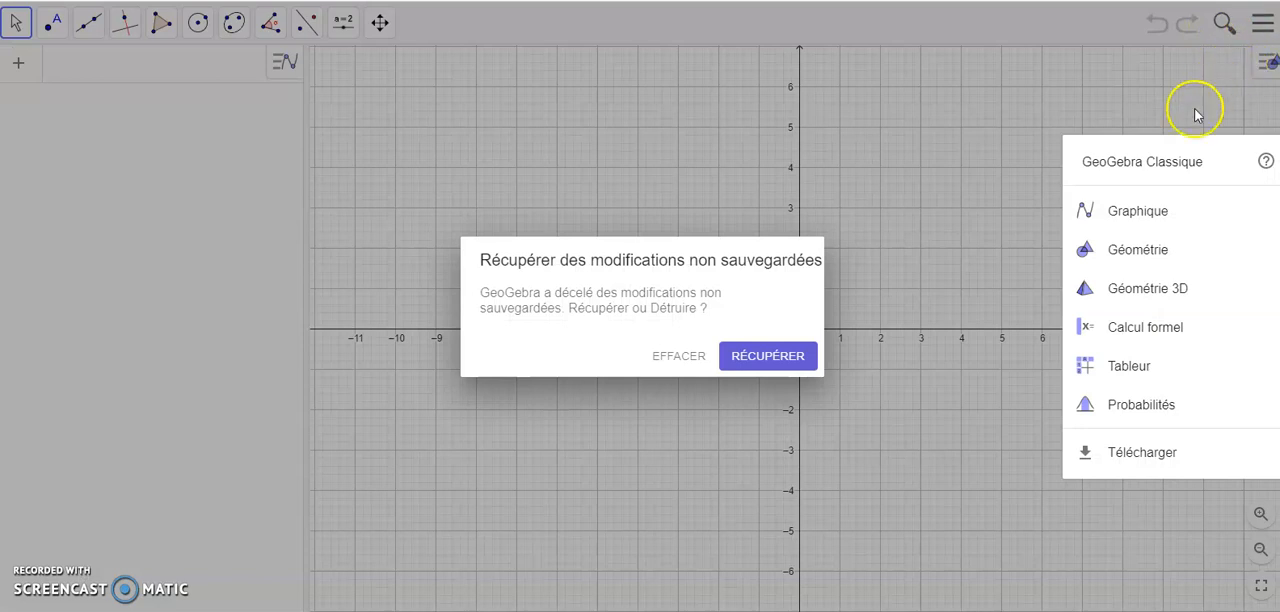
{"action": "left_click", "coordinate": [684, 358]}
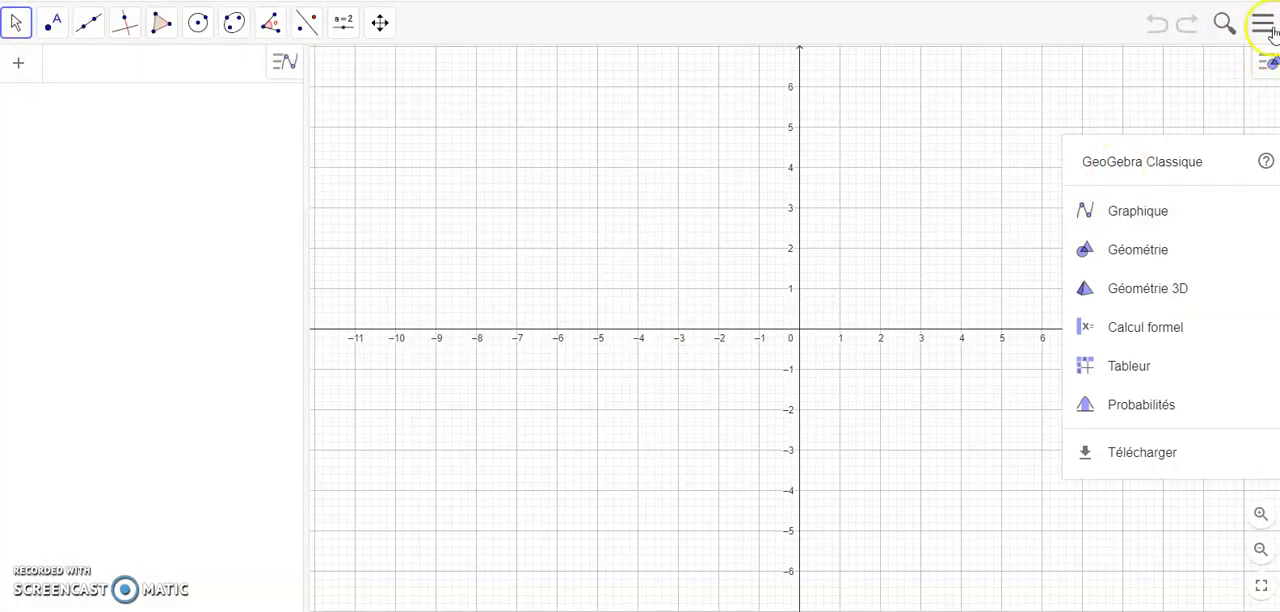
Step: Display the Graphique 3D view beside the 2D graphics view and widen it to fill most of the workspace
{"action": "left_click", "coordinate": [1262, 30]}
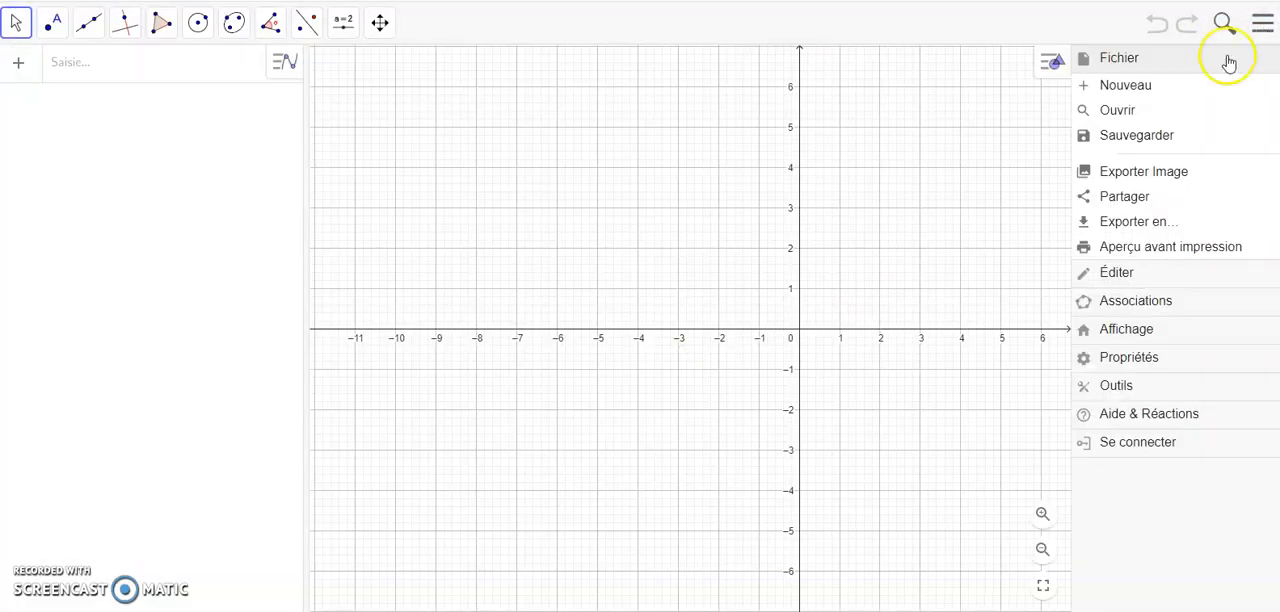
{"action": "left_click", "coordinate": [1127, 331]}
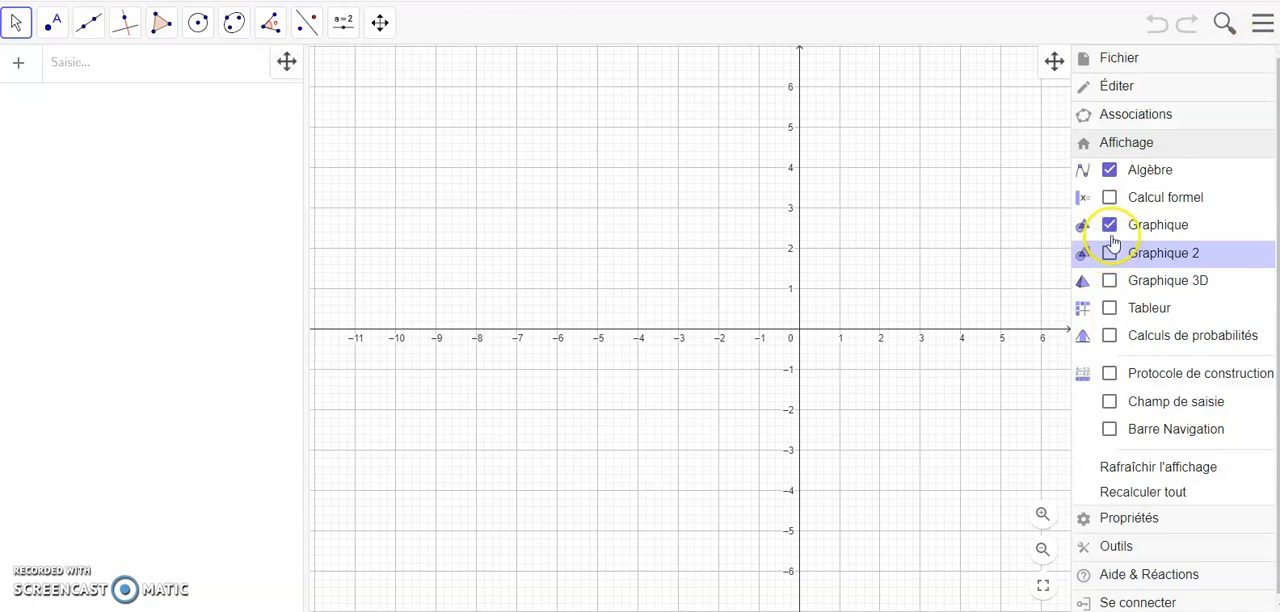
{"action": "left_click", "coordinate": [1112, 286]}
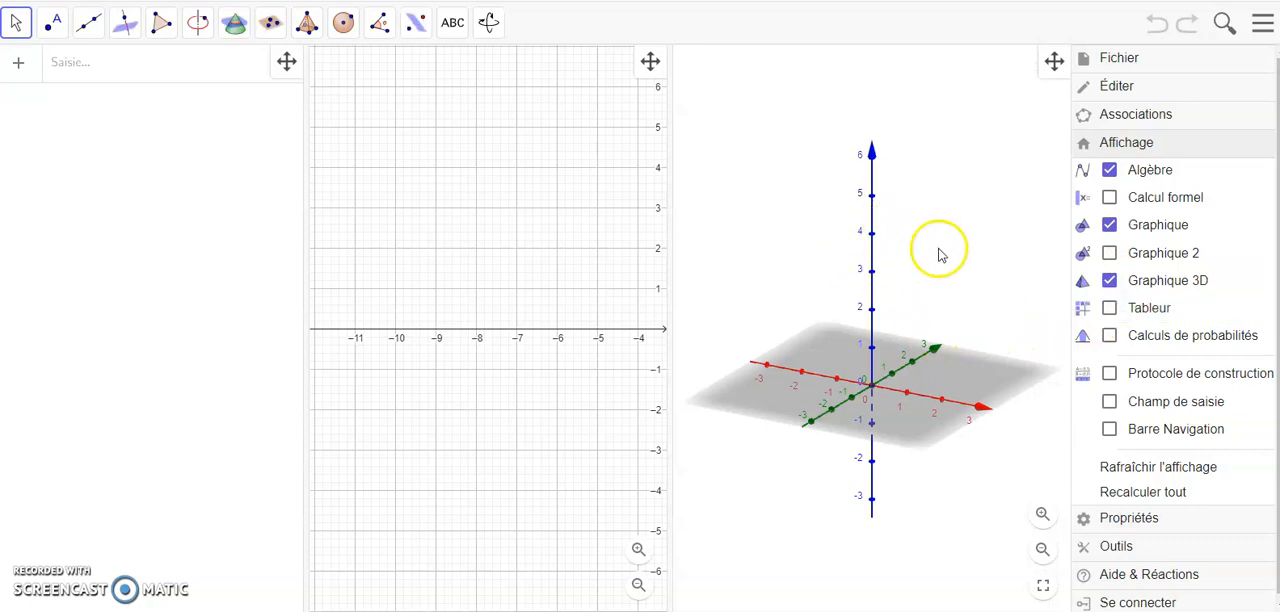
{"action": "left_click", "coordinate": [994, 205]}
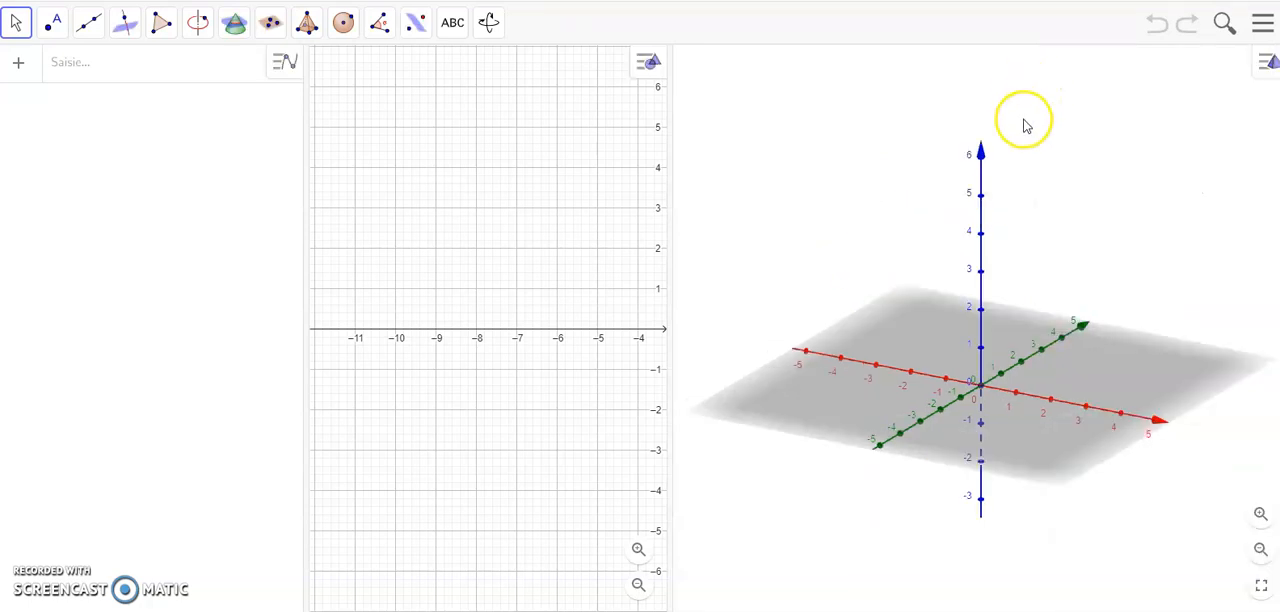
{"action": "left_click_drag", "start_coordinate": [669, 214], "coordinate": [356, 225]}
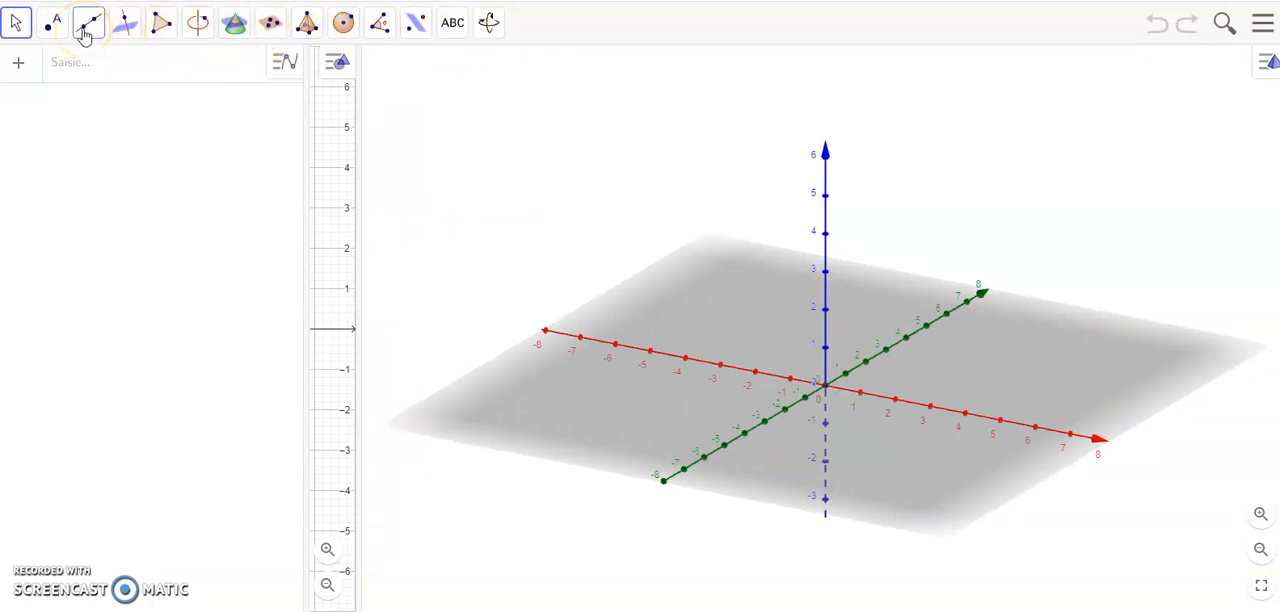
{"action": "left_click", "coordinate": [53, 30]}
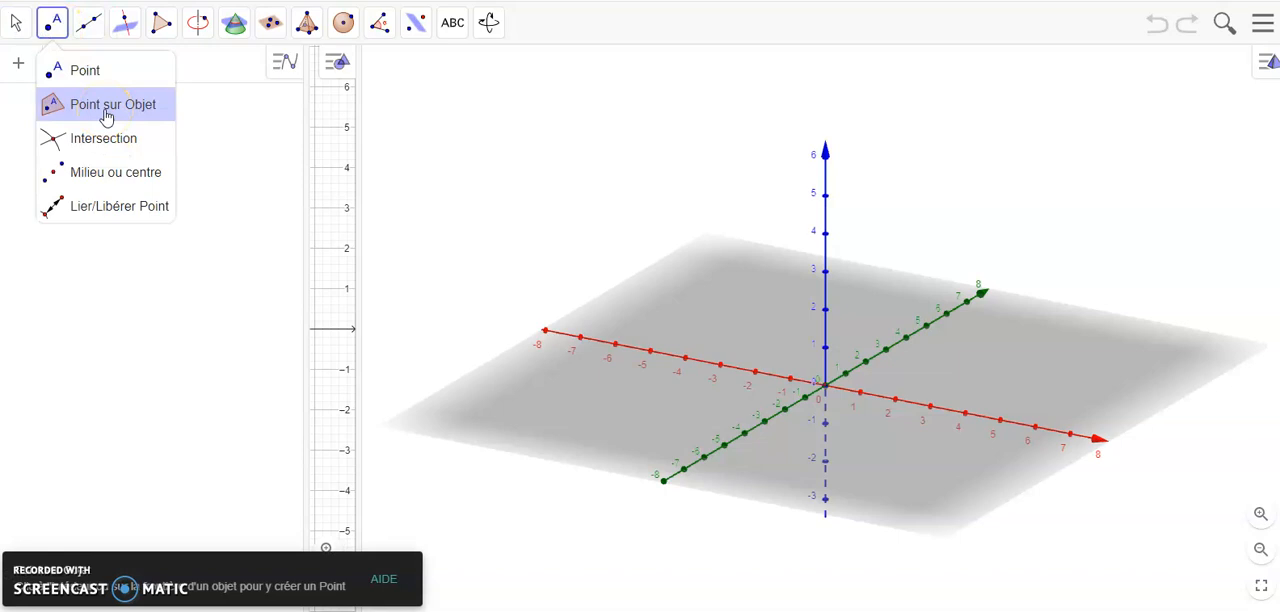
{"action": "mouse_move", "coordinate": [234, 28]}
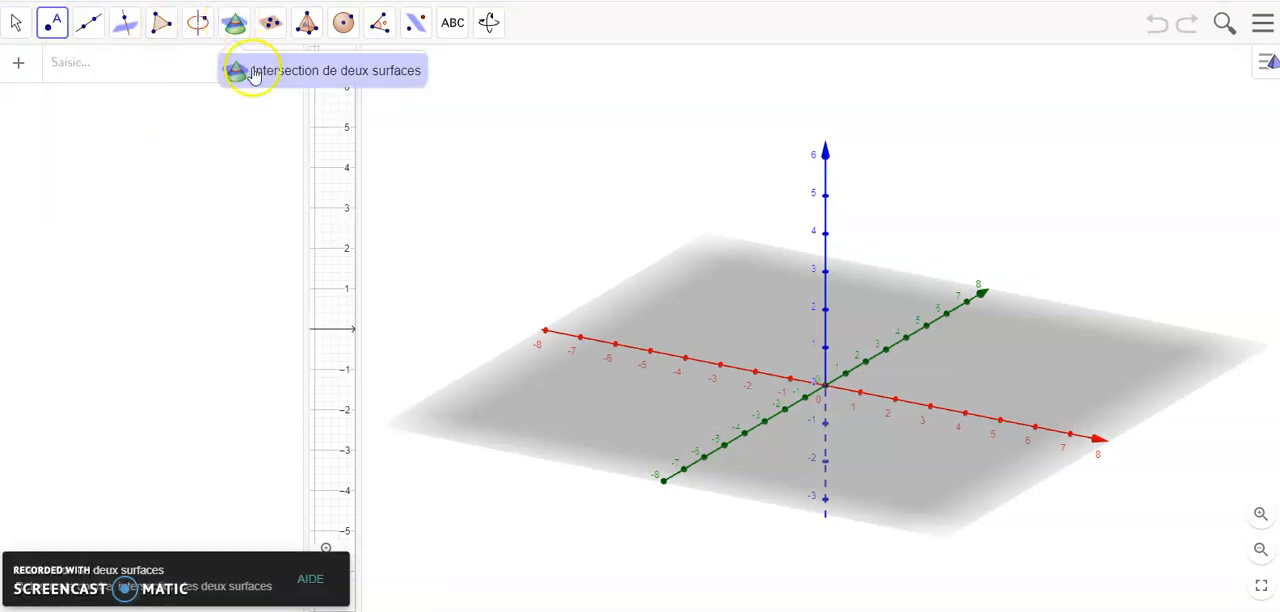
{"action": "left_click", "coordinate": [273, 24]}
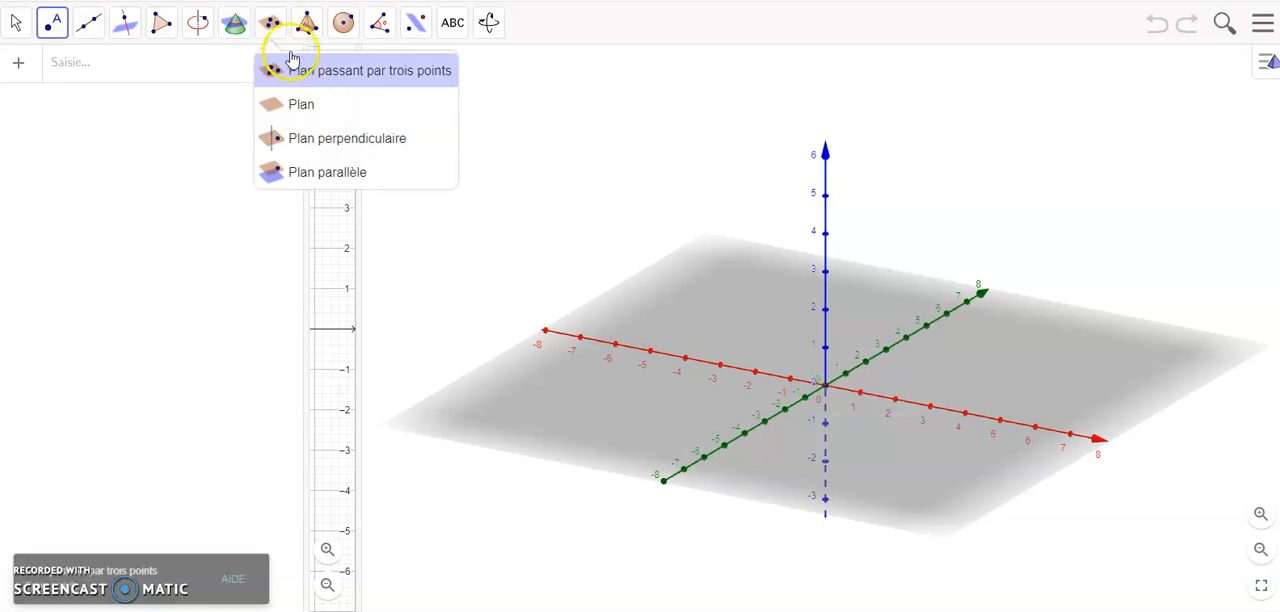
{"action": "left_click", "coordinate": [306, 24]}
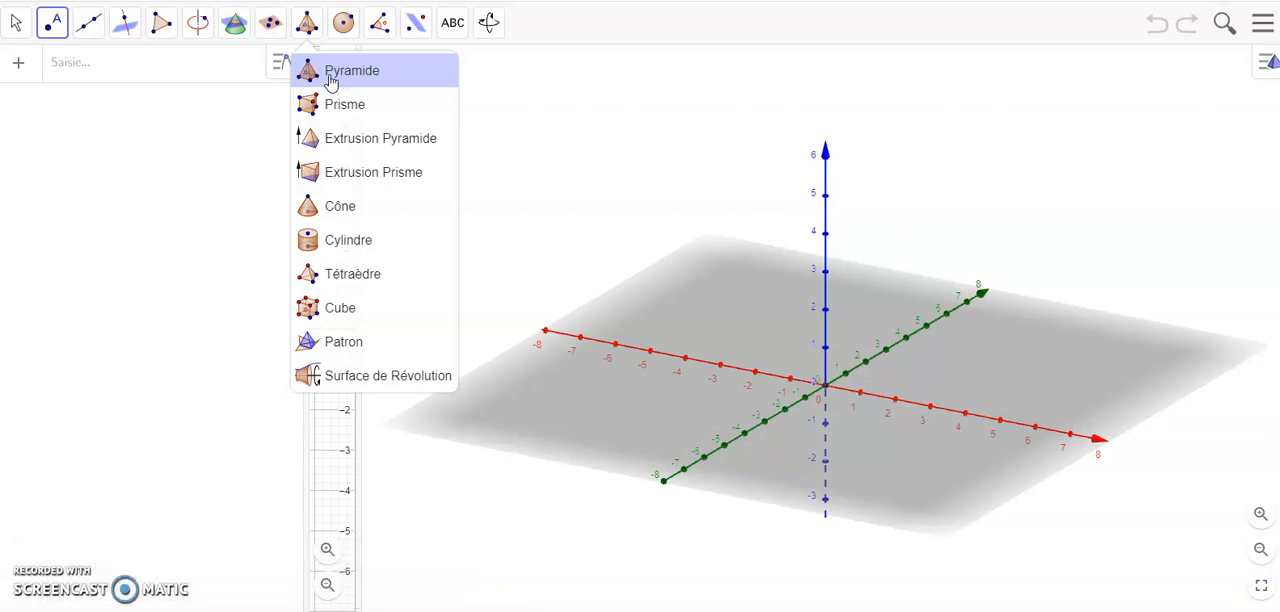
{"action": "left_click", "coordinate": [338, 311]}
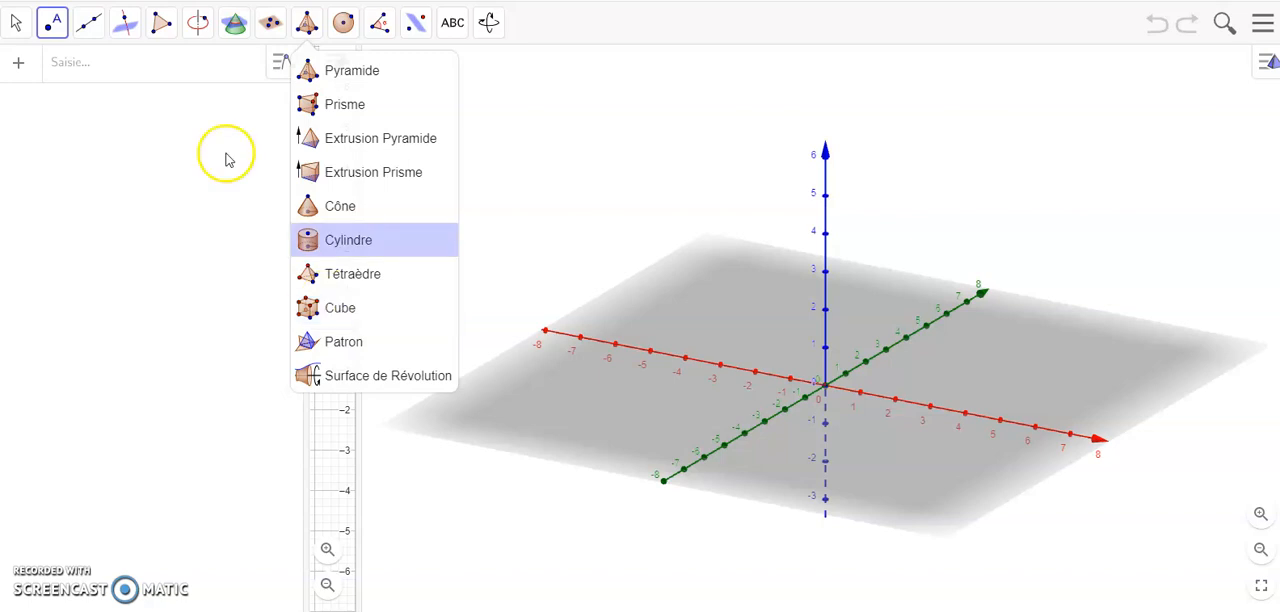
Step: Place two points on the y-axis of the 3D view, at about (0, 3.19, 0) and (0, 6, 0)
{"action": "left_click", "coordinate": [52, 22]}
{"action": "left_click", "coordinate": [66, 72]}
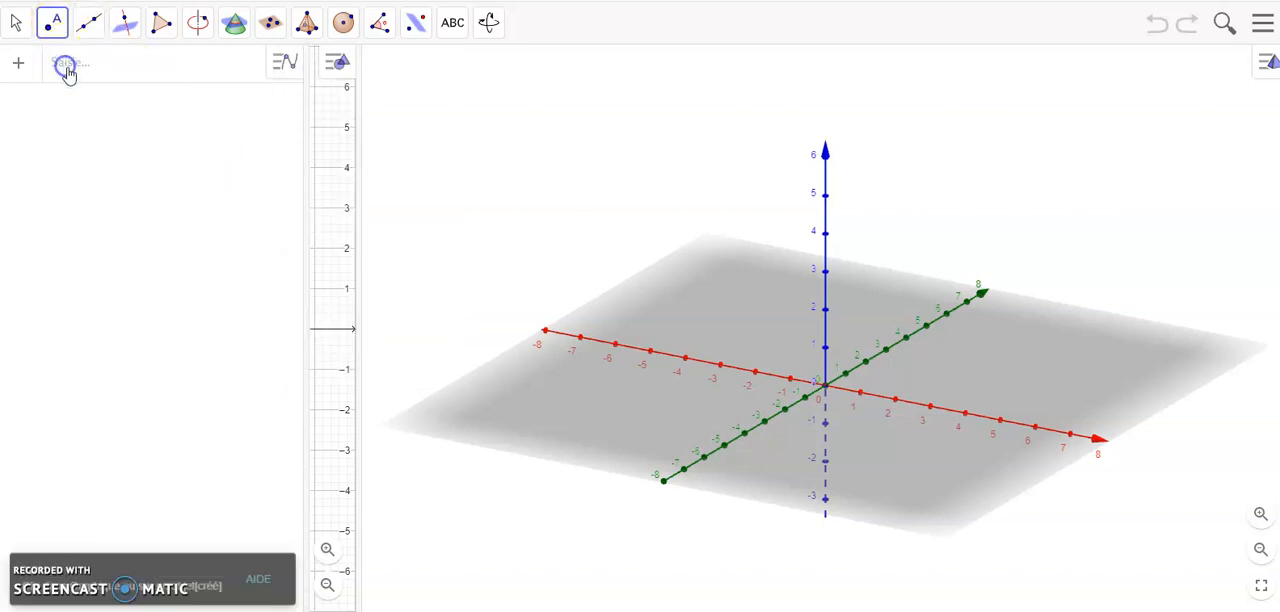
{"action": "left_click", "coordinate": [910, 380]}
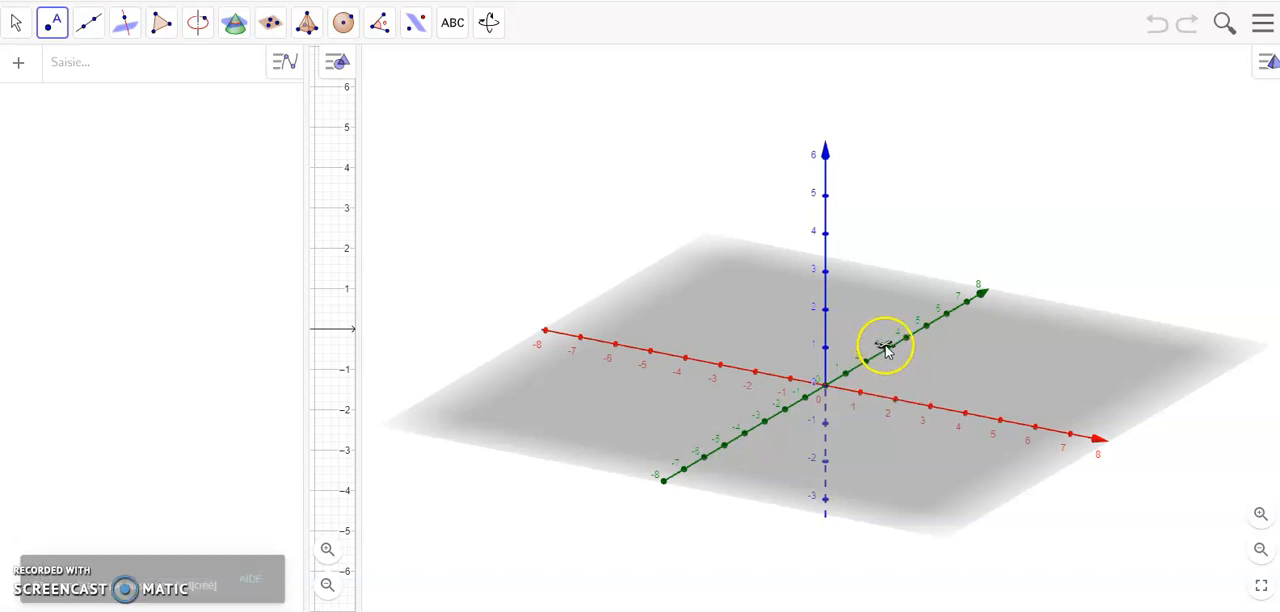
{"action": "left_click", "coordinate": [887, 350]}
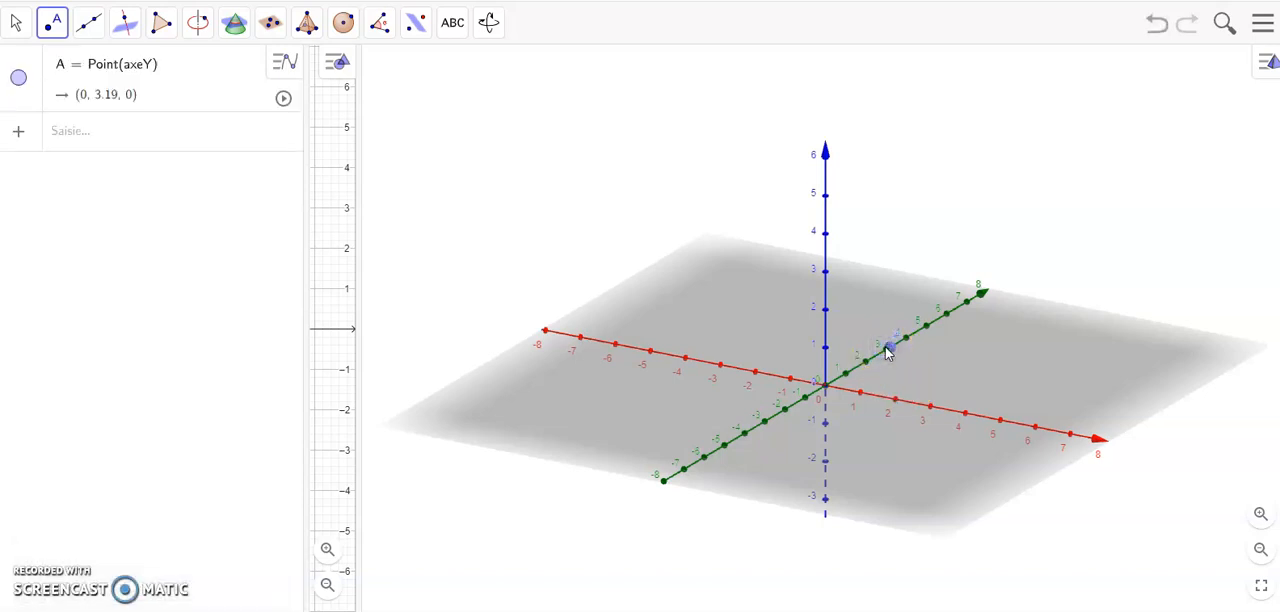
{"action": "left_click", "coordinate": [943, 321]}
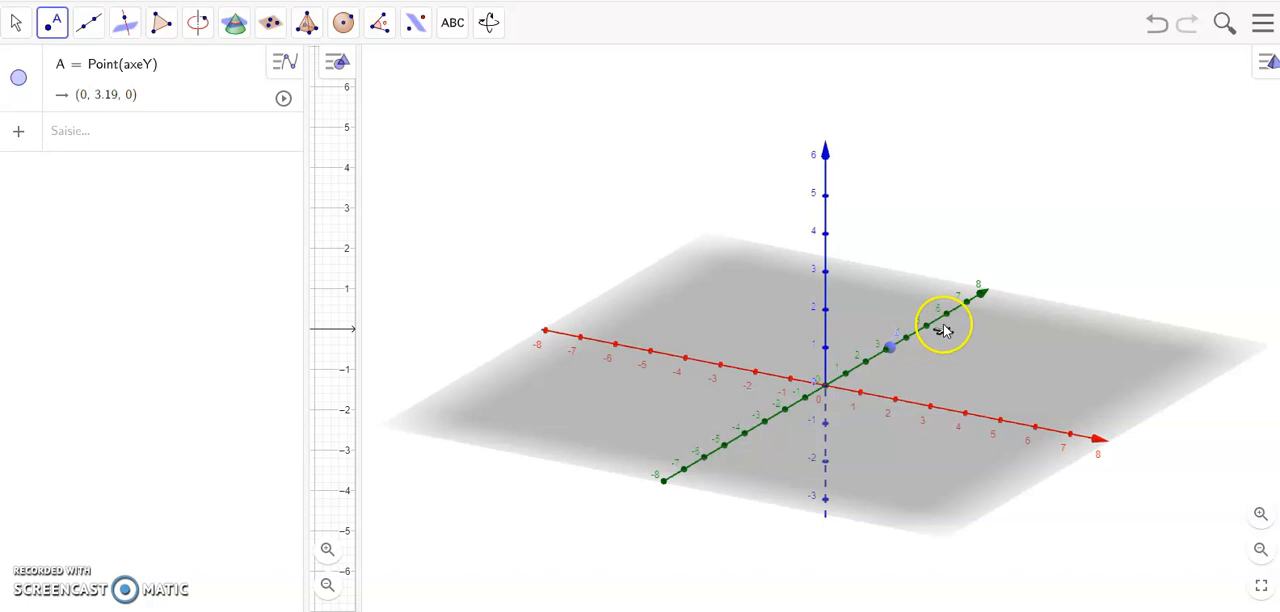
{"action": "left_click", "coordinate": [963, 366]}
{"action": "key", "text": "Escape"}
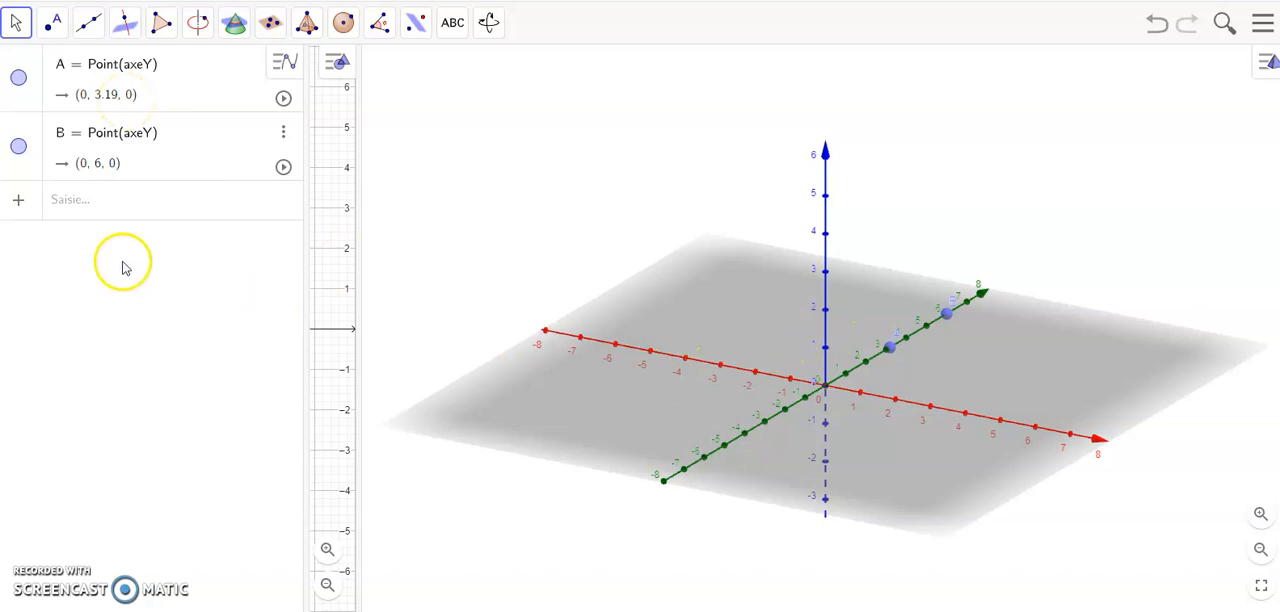
Step: Try to edit the coordinates of the two y-axis points A and B in their algebra entries
{"action": "left_click", "coordinate": [110, 95]}
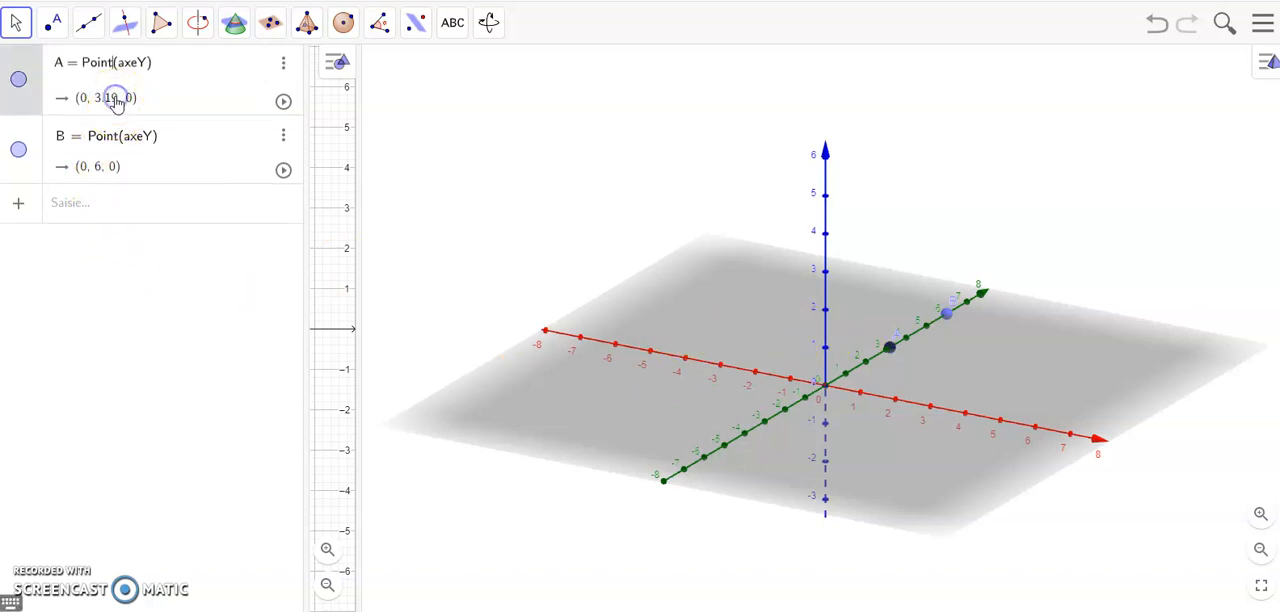
{"action": "left_click", "coordinate": [88, 97]}
{"action": "left_click", "coordinate": [88, 97]}
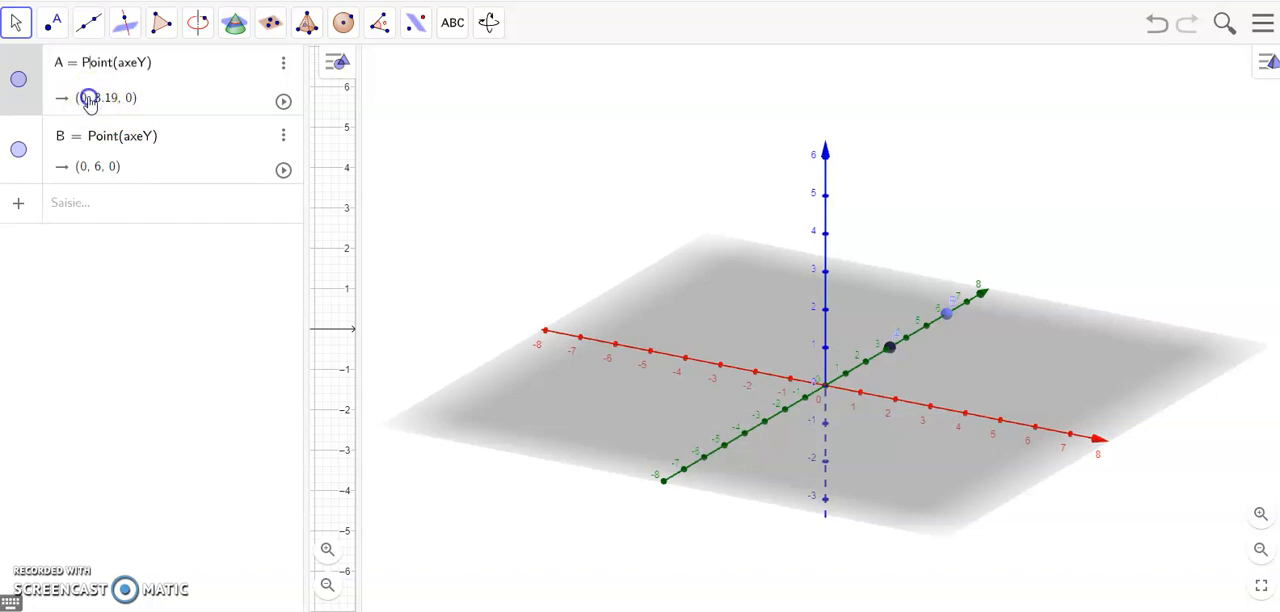
{"action": "left_click", "coordinate": [174, 64]}
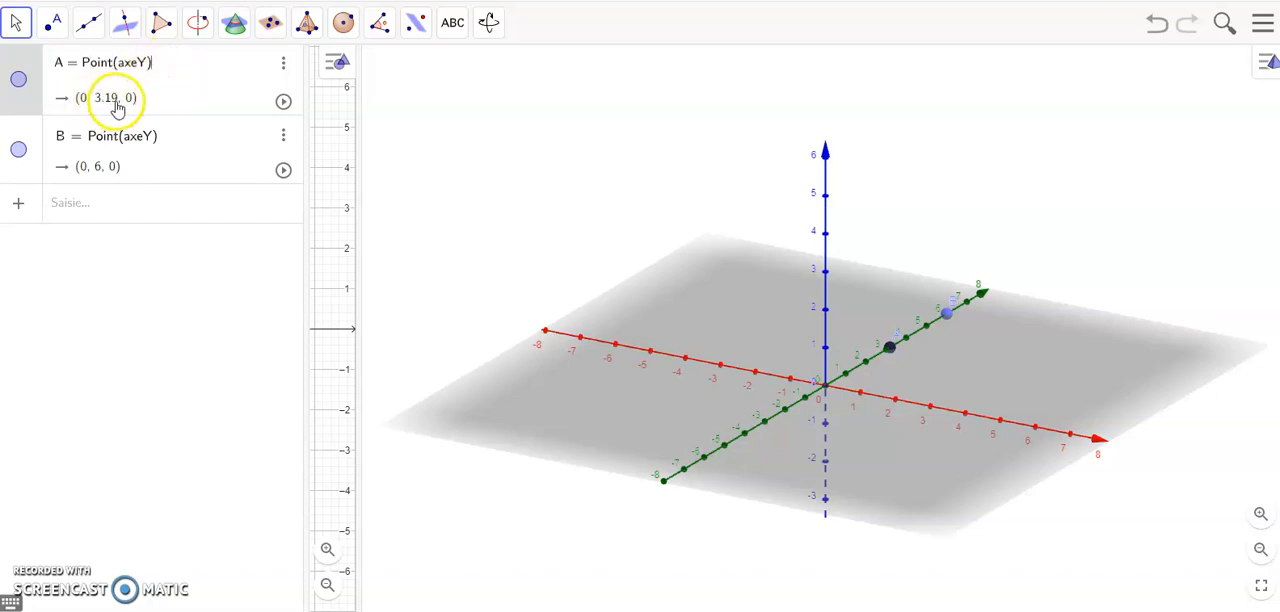
{"action": "left_click", "coordinate": [103, 166]}
{"action": "left_click", "coordinate": [103, 168]}
{"action": "left_click", "coordinate": [103, 167]}
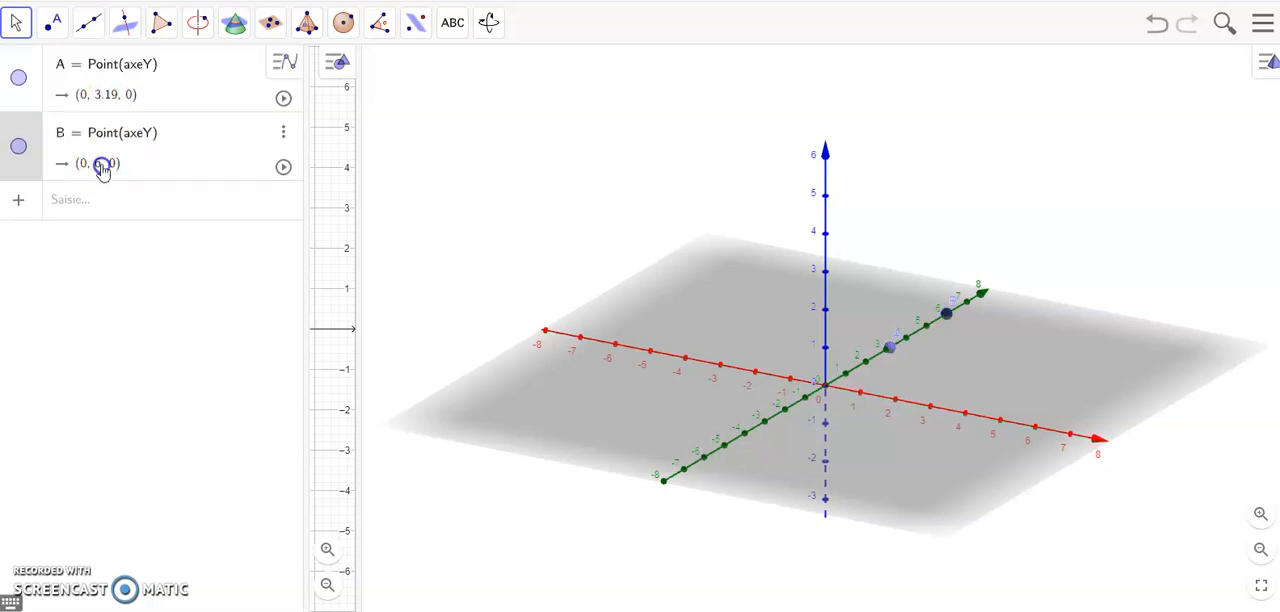
Step: Delete both points, B and A, from the construction
{"action": "left_click", "coordinate": [283, 131]}
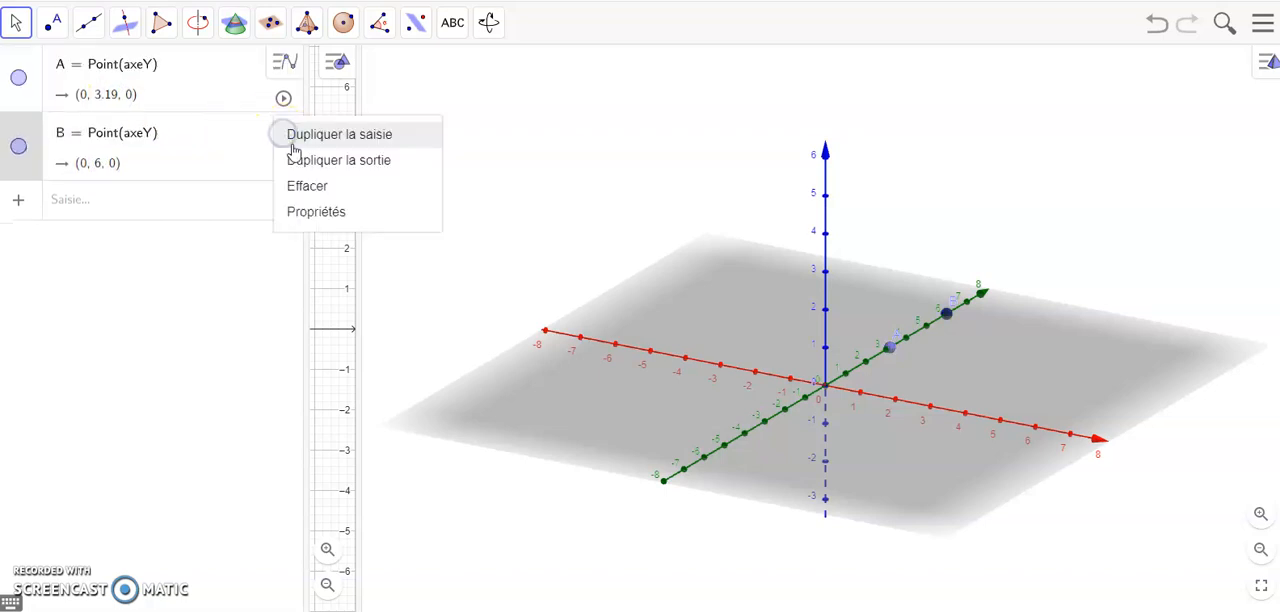
{"action": "left_click", "coordinate": [320, 196]}
{"action": "left_click", "coordinate": [283, 62]}
{"action": "left_click", "coordinate": [283, 99]}
{"action": "left_click", "coordinate": [302, 154]}
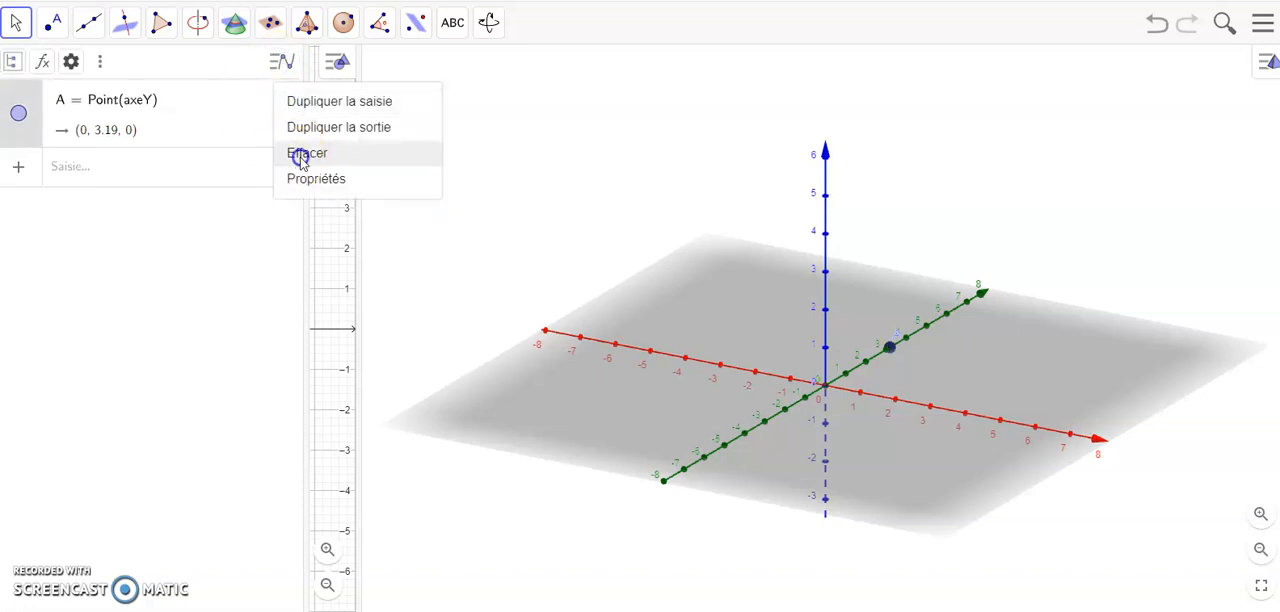
Step: Place a free point on the horizontal base plane, off the axes, at about (4.29, 3.25, 0)
{"action": "left_click", "coordinate": [52, 22]}
{"action": "left_click", "coordinate": [71, 66]}
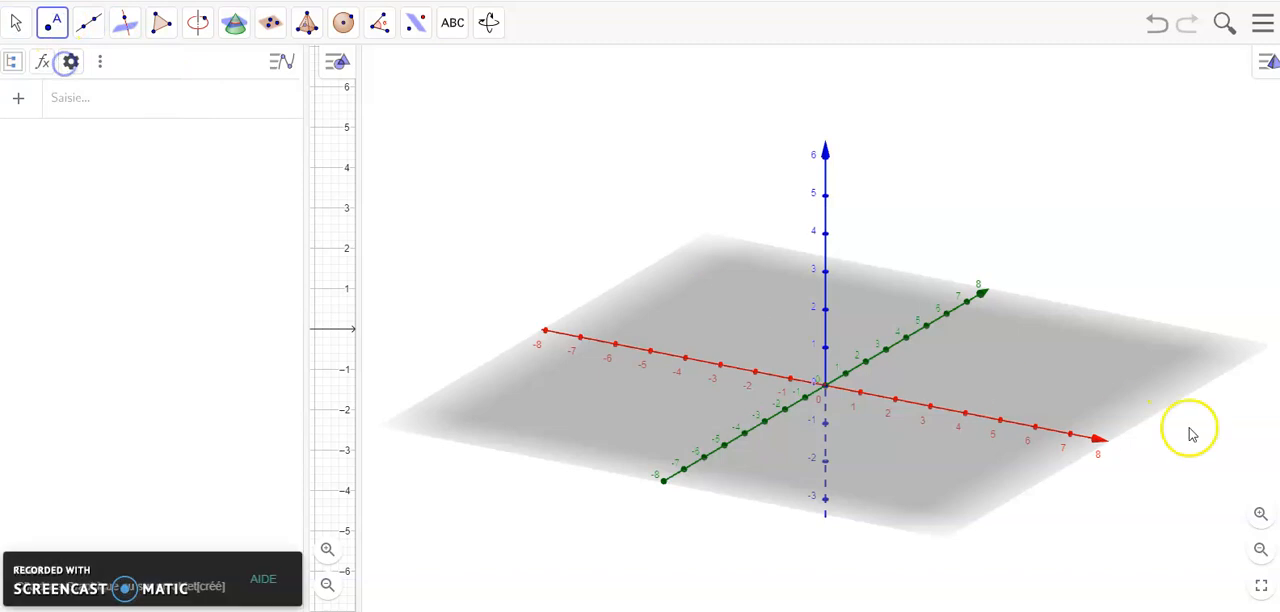
{"action": "left_click", "coordinate": [1041, 376]}
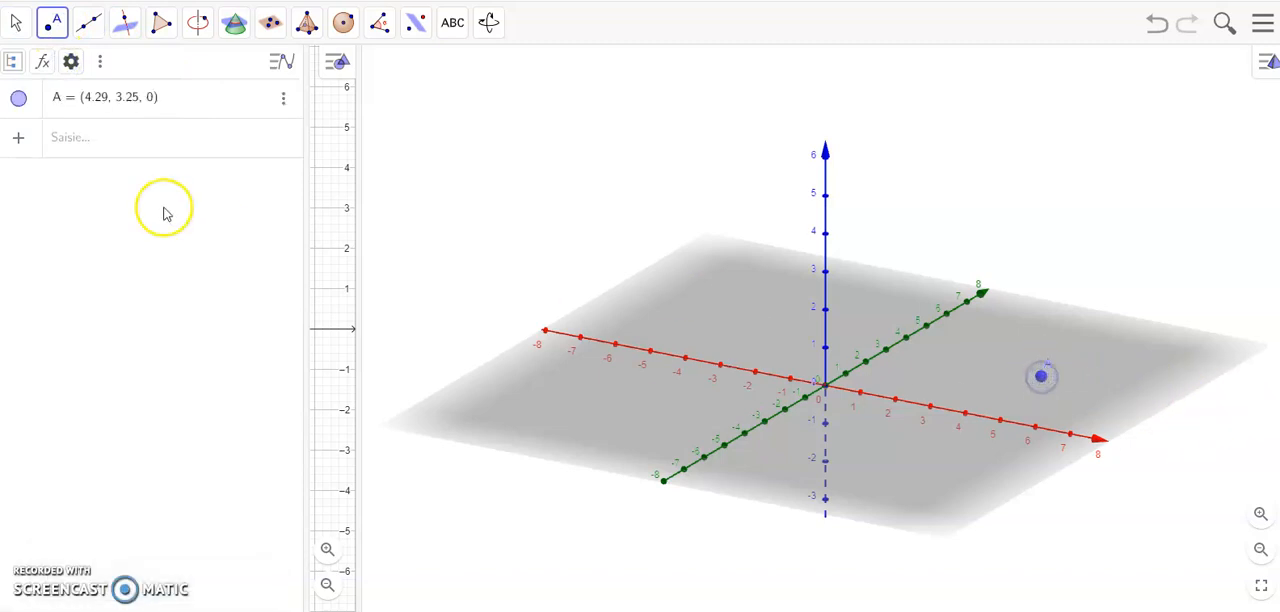
Step: Set the coordinates of point A to (1, 2, 5)
{"action": "left_click", "coordinate": [103, 115]}
{"action": "left_click", "coordinate": [126, 104]}
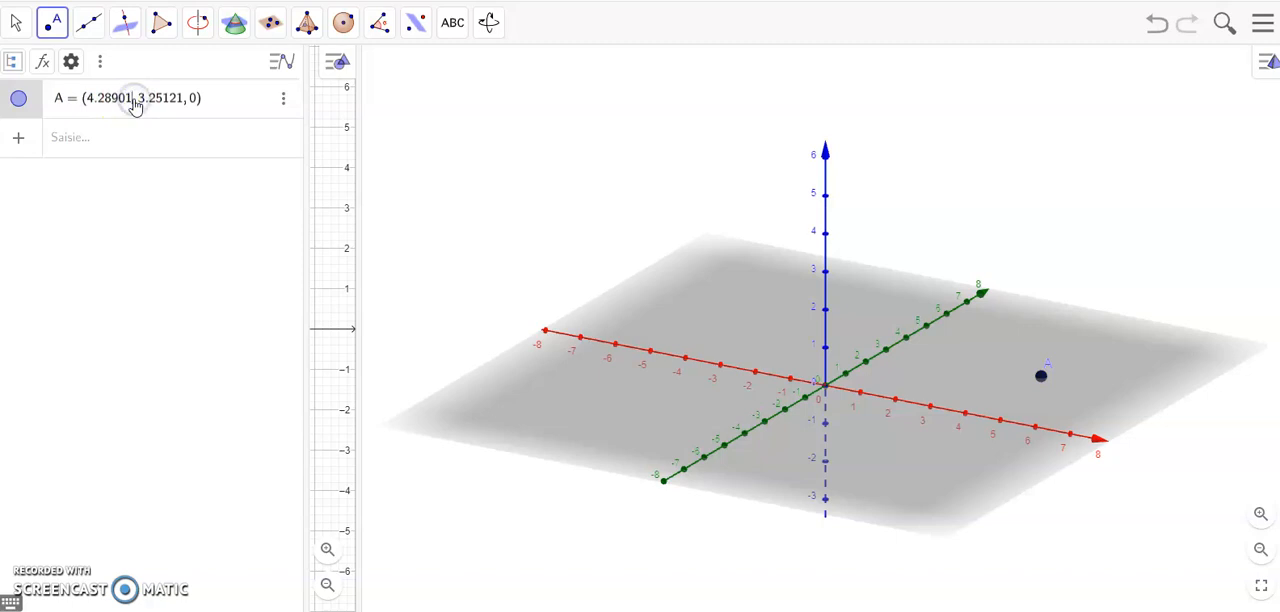
{"action": "key", "text": "BackSpace"}
{"action": "key", "text": "BackSpace"}
{"action": "key", "text": "BackSpace"}
{"action": "key", "text": "BackSpace"}
{"action": "key", "text": "BackSpace"}
{"action": "key", "text": "BackSpace"}
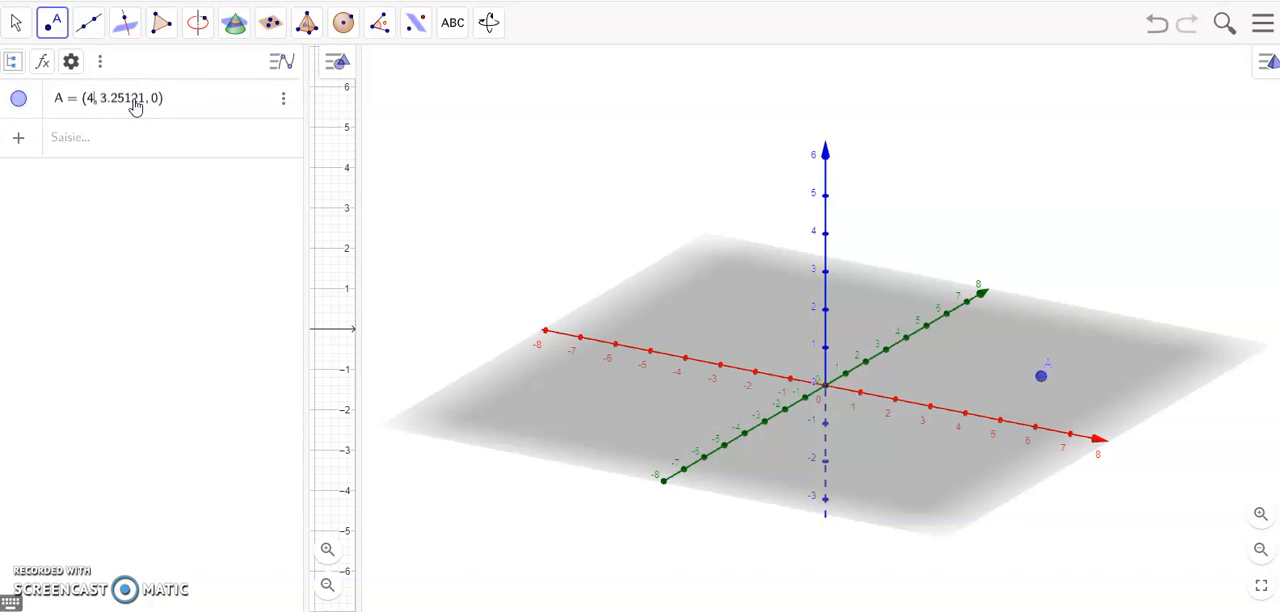
{"action": "key", "text": "BackSpace"}
{"action": "type", "text": "1"}
{"action": "key", "text": "BackSpace"}
{"action": "key", "text": "BackSpace"}
{"action": "key", "text": "BackSpace"}
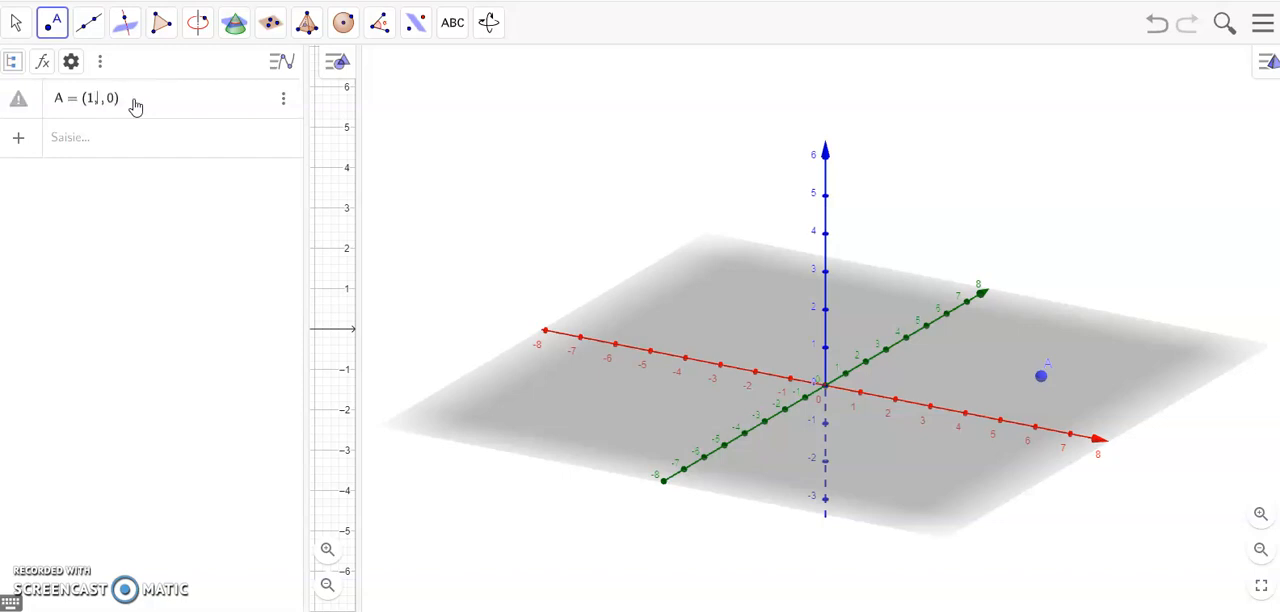
{"action": "type", "text": "2, 5"}
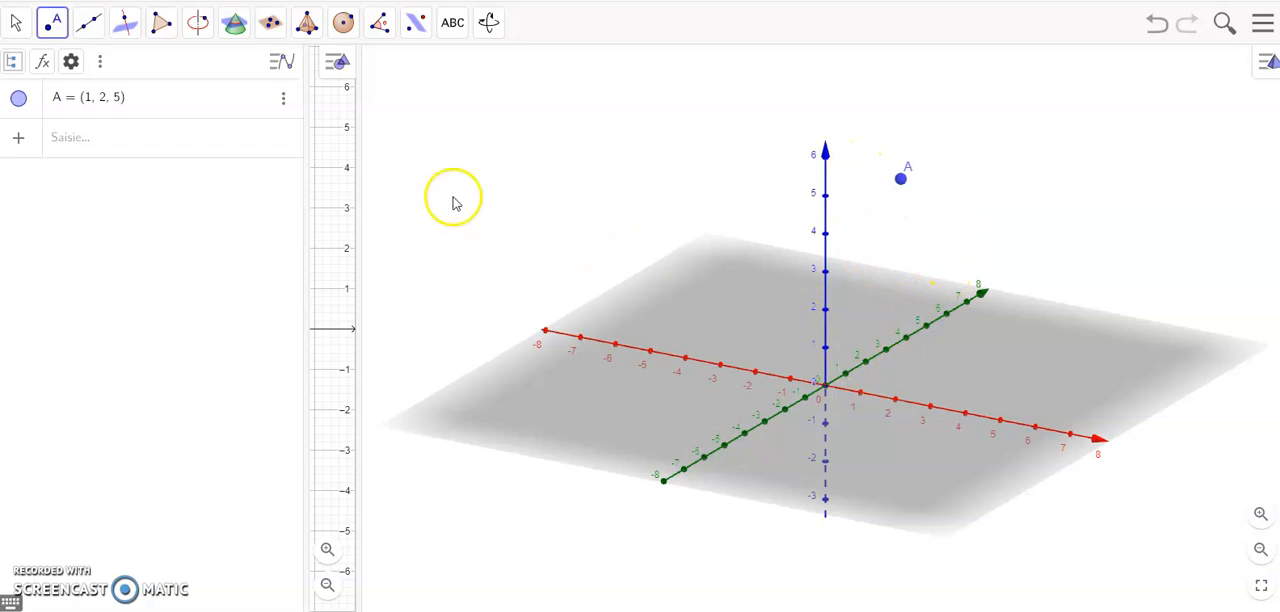
Step: Place a second free point on the base plane at about (2.17, 3.65, 0)
{"action": "left_click", "coordinate": [975, 356]}
{"action": "key", "text": "Escape"}
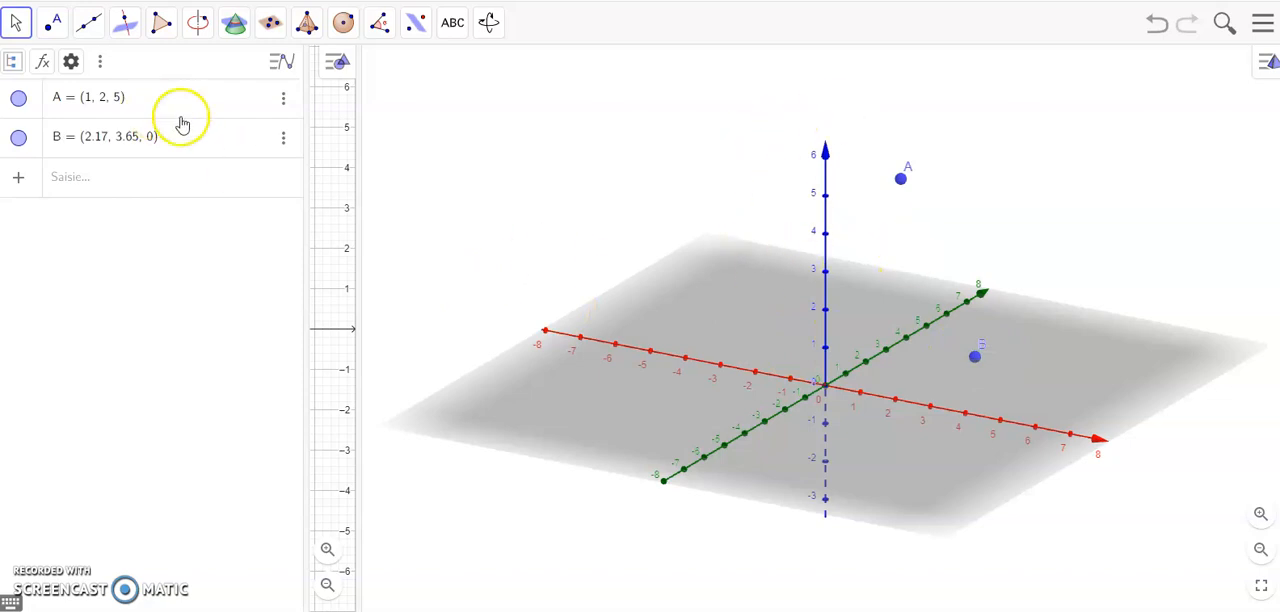
Step: Construct a cube from points A and B with the Cube tool
{"action": "left_click", "coordinate": [307, 24]}
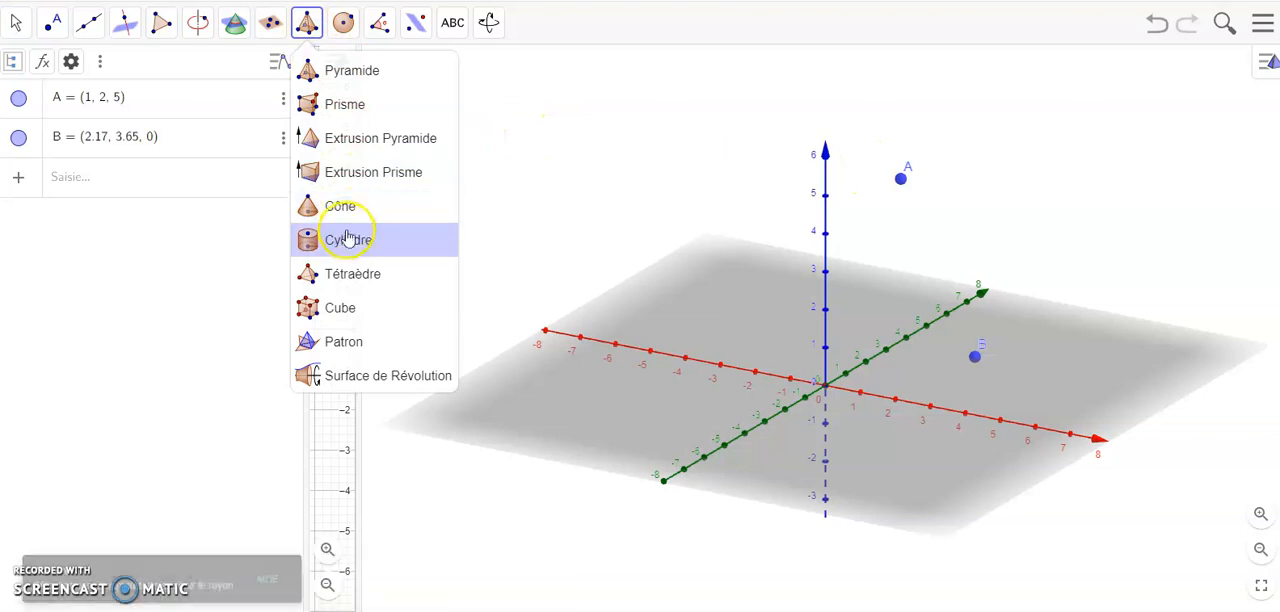
{"action": "left_click", "coordinate": [340, 307]}
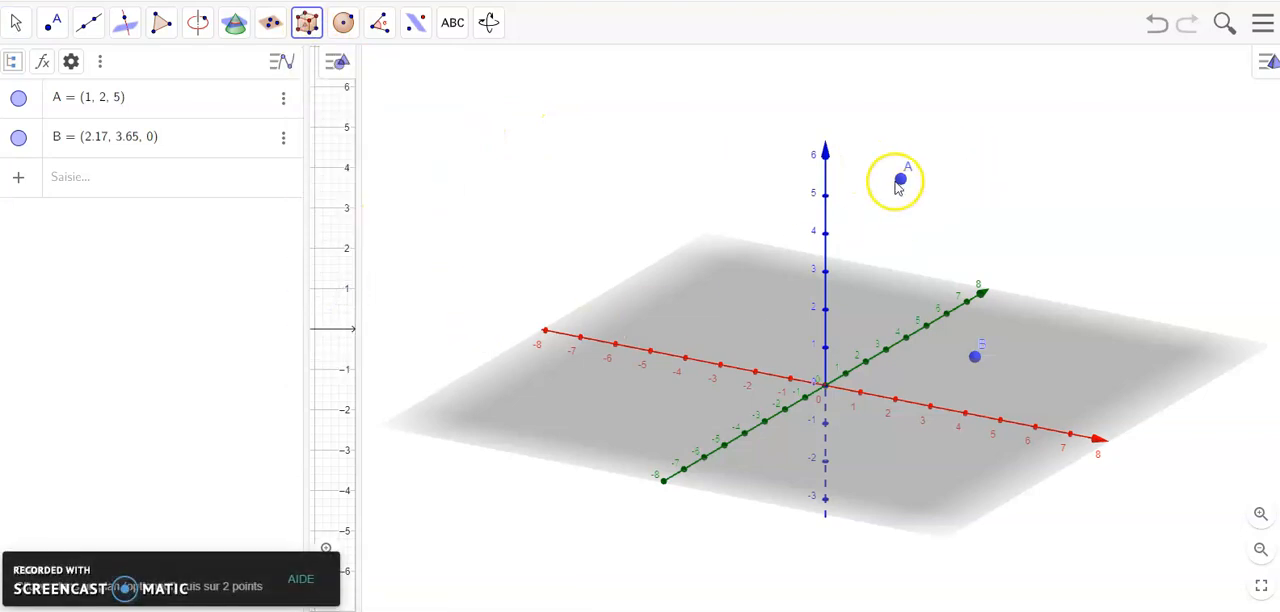
{"action": "left_click", "coordinate": [901, 181]}
{"action": "left_click", "coordinate": [976, 356]}
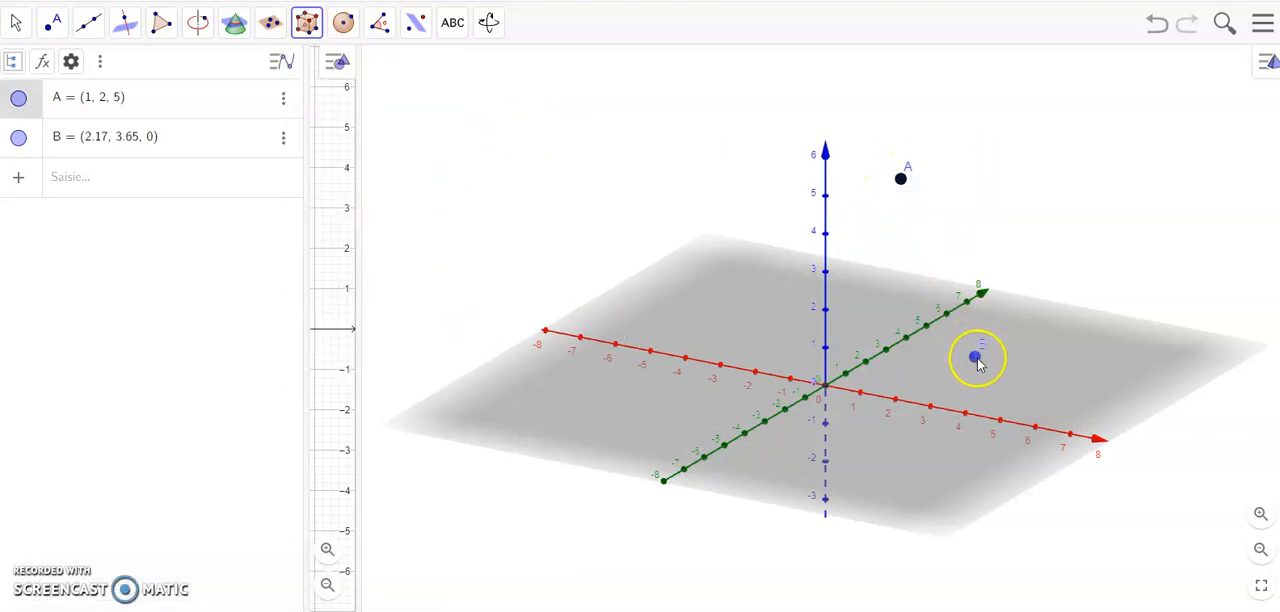
{"action": "scroll", "coordinate": [1162, 153], "scroll_direction": "down", "scroll_amount": 2}
{"action": "key", "text": "Escape"}
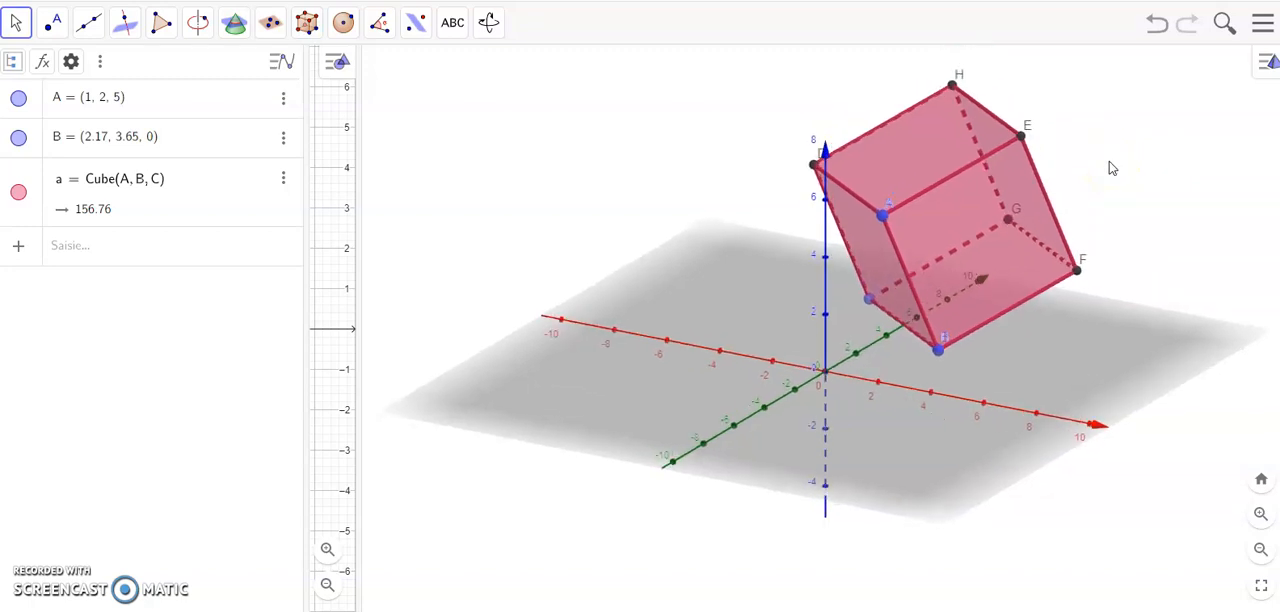
Step: Place a point attached to the cube on edge AE at about (2.52, 4.14, 6.06)
{"action": "scroll", "coordinate": [1110, 168], "scroll_direction": "down", "scroll_amount": 2}
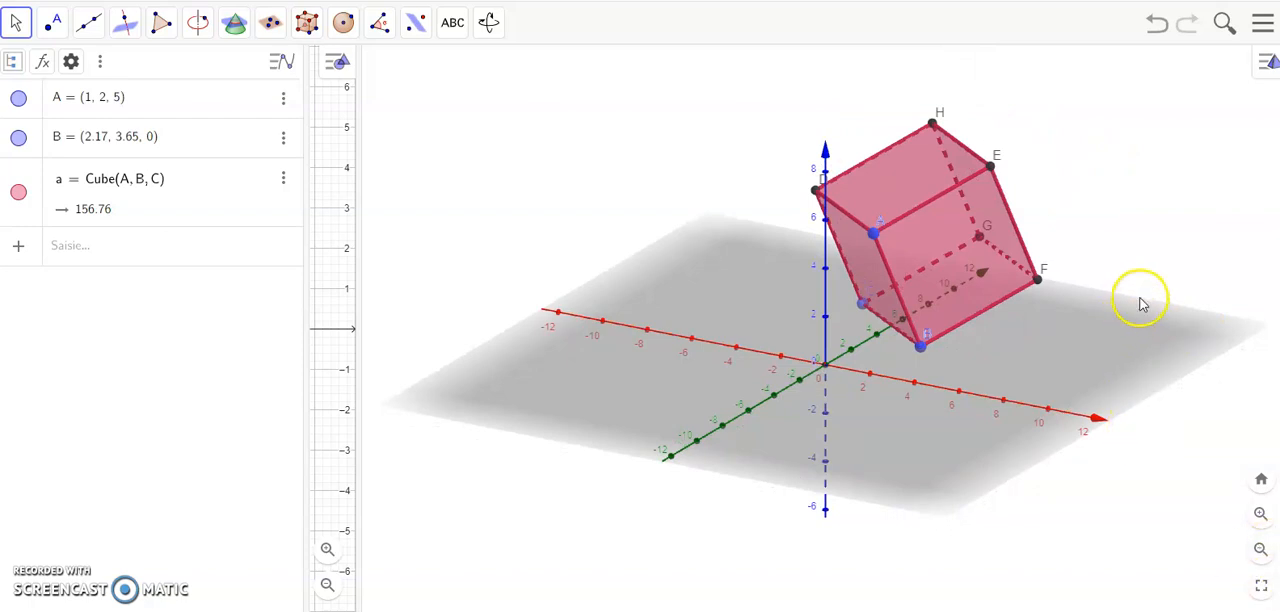
{"action": "left_click_drag", "start_coordinate": [1140, 302], "coordinate": [1114, 297]}
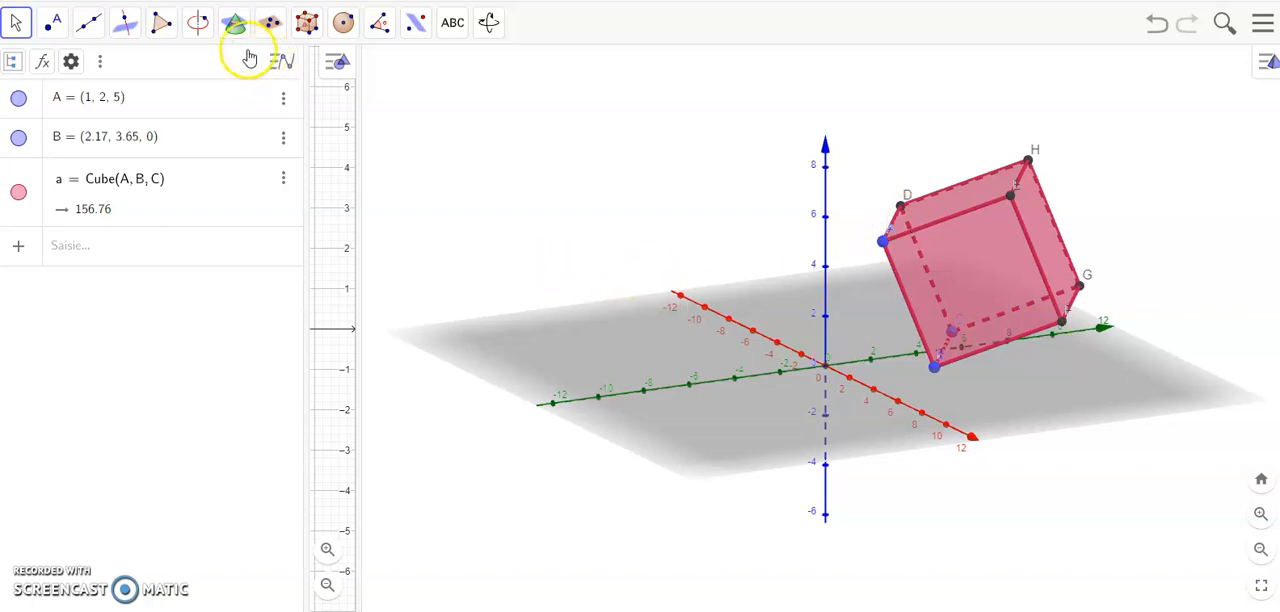
{"action": "left_click", "coordinate": [268, 26]}
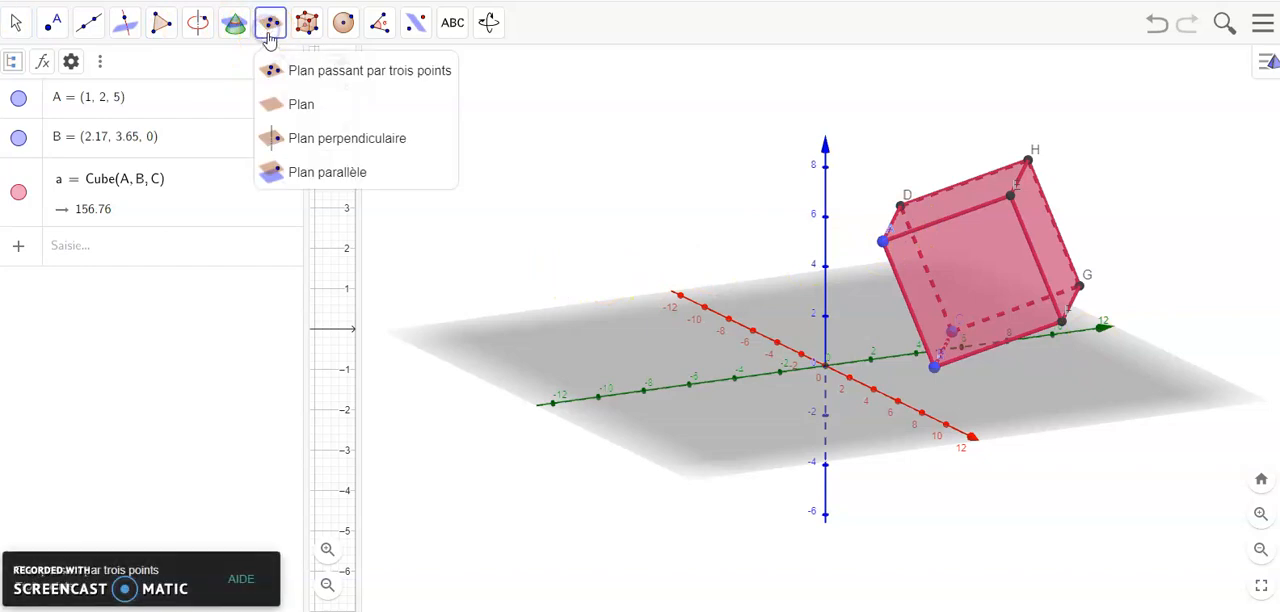
{"action": "left_click", "coordinate": [303, 104]}
{"action": "left_click", "coordinate": [310, 172]}
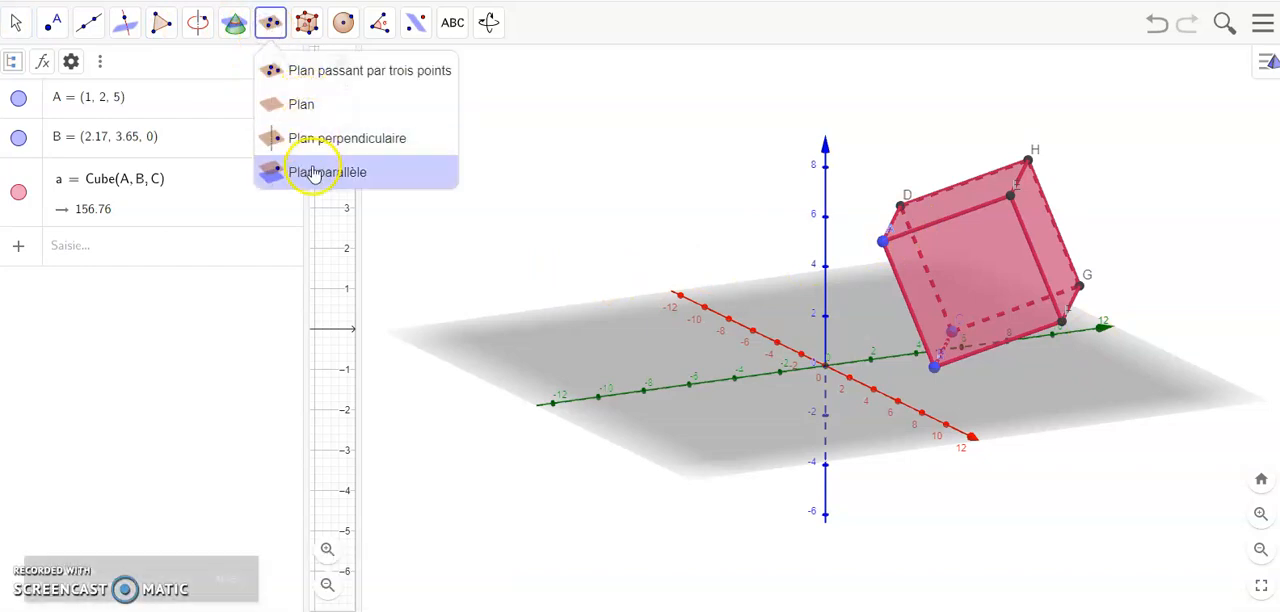
{"action": "left_click", "coordinate": [52, 24]}
{"action": "left_click", "coordinate": [54, 28]}
{"action": "left_click", "coordinate": [98, 112]}
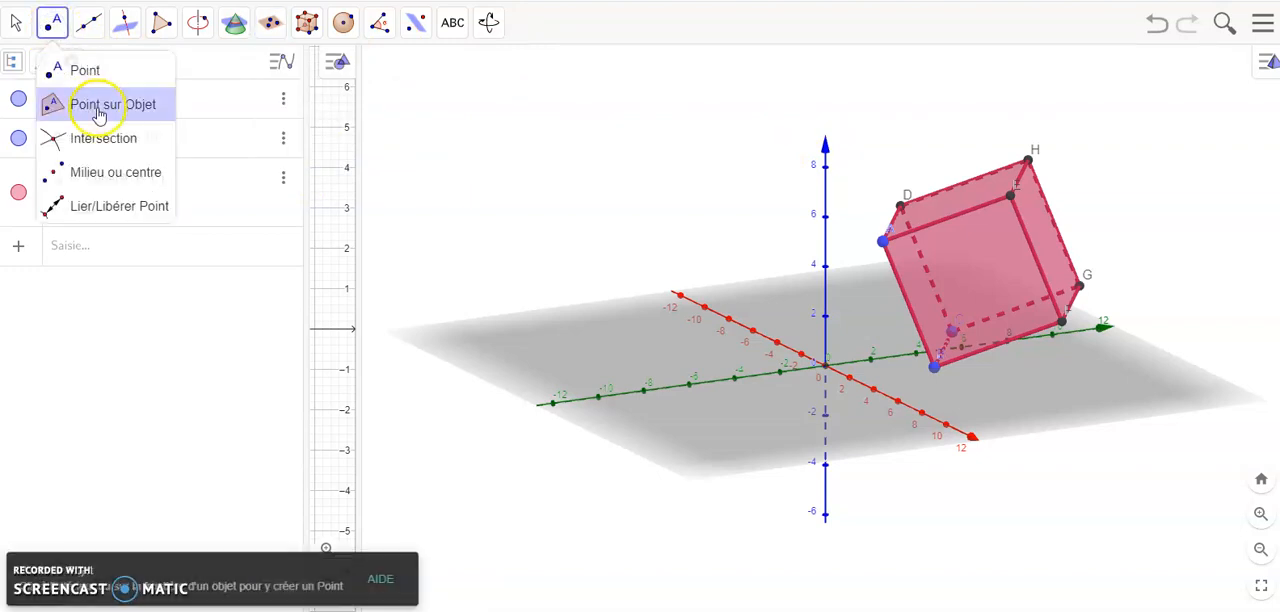
{"action": "left_click", "coordinate": [950, 218]}
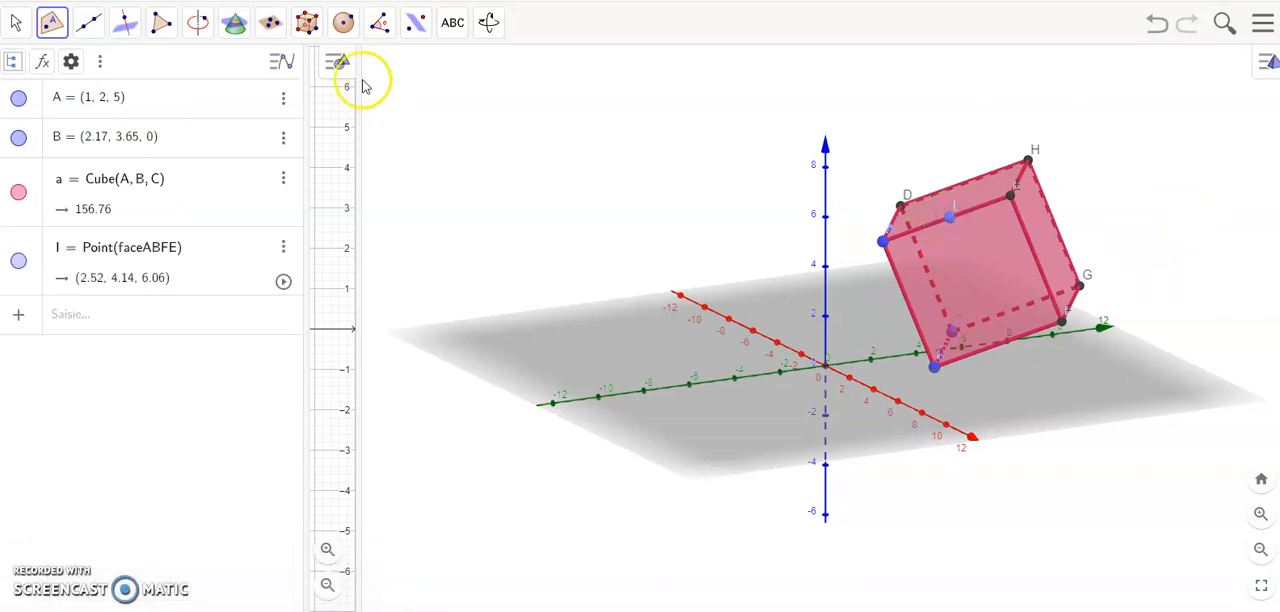
Step: Create a plane through the point on edge AE, parallel to the cube's face EFGH
{"action": "left_click", "coordinate": [270, 24]}
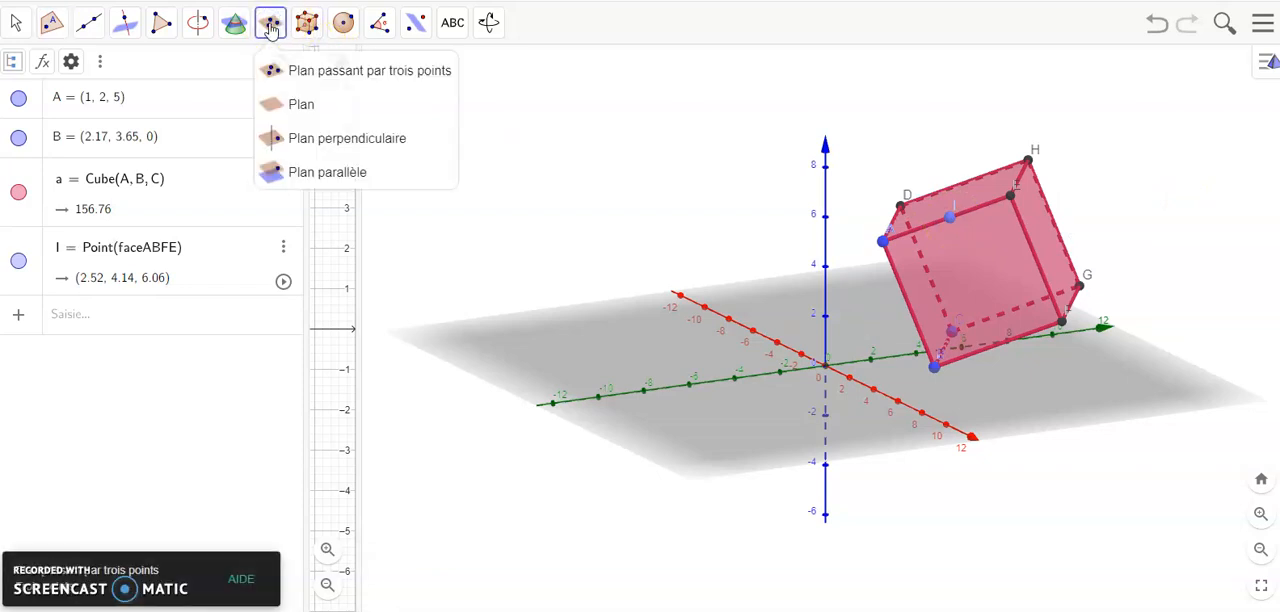
{"action": "left_click", "coordinate": [300, 171]}
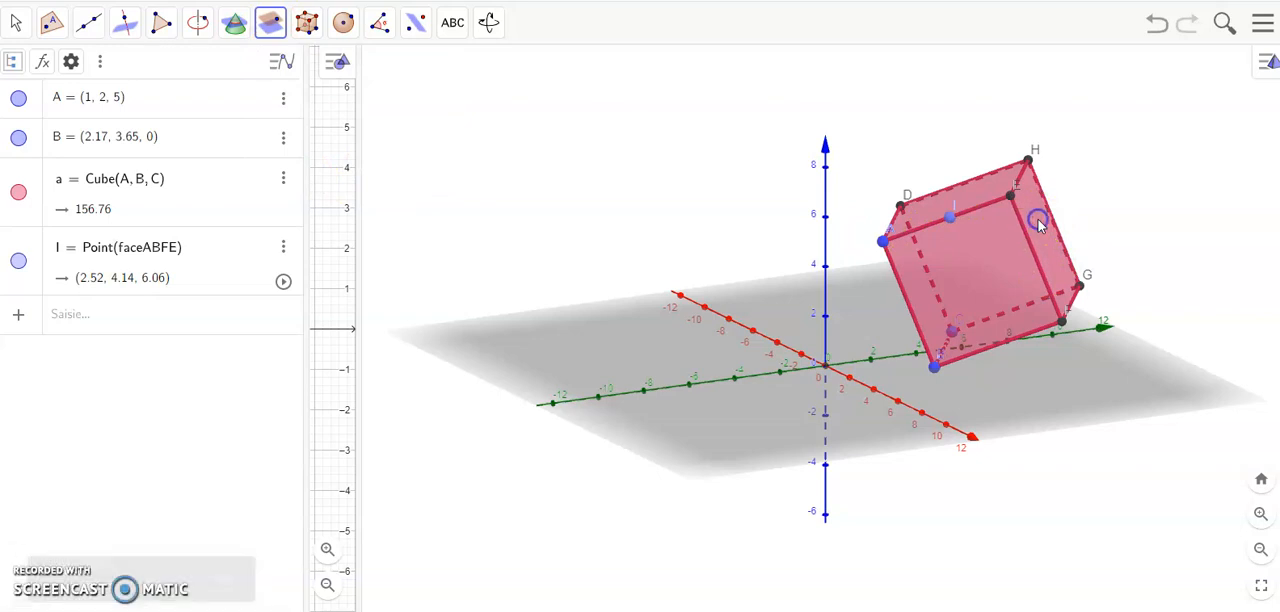
{"action": "left_click", "coordinate": [952, 219]}
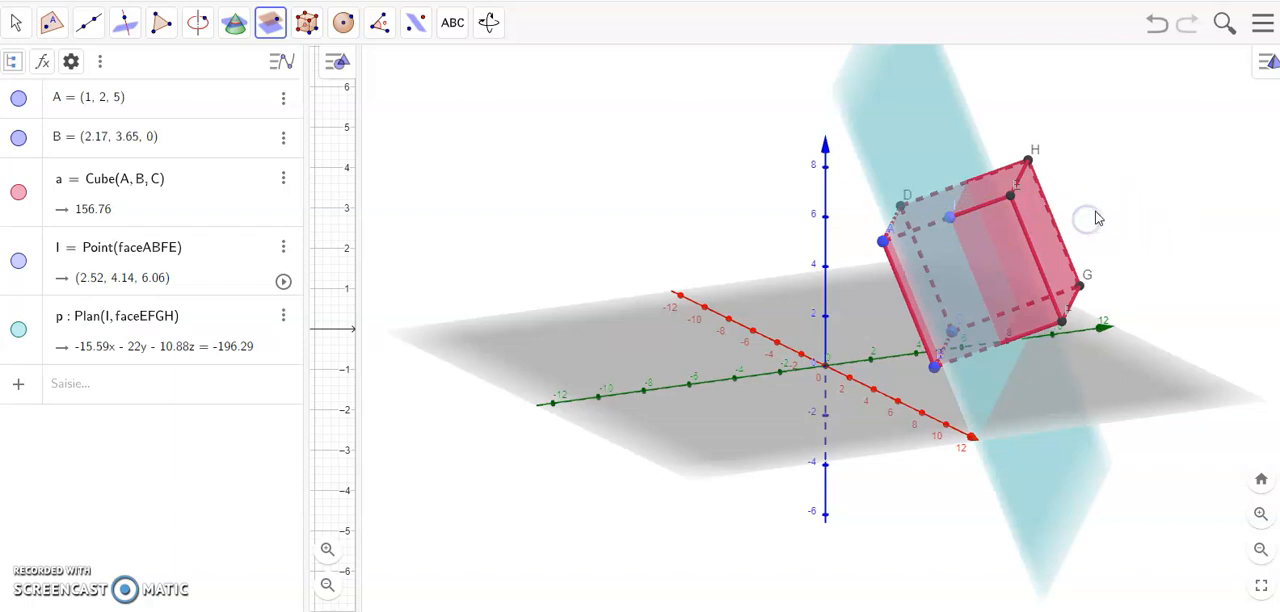
Step: Intersect the parallel plane with the cube's face ABFE and with the whole cube to draw the section
{"action": "mouse_move", "coordinate": [1160, 283]}
{"action": "left_mouse_down"}
{"action": "mouse_move", "coordinate": [1100, 252]}
{"action": "mouse_move", "coordinate": [1057, 257]}
{"action": "mouse_move", "coordinate": [1057, 278]}
{"action": "mouse_move", "coordinate": [1037, 285]}
{"action": "mouse_move", "coordinate": [1009, 277]}
{"action": "mouse_move", "coordinate": [1146, 257]}
{"action": "mouse_move", "coordinate": [1140, 293]}
{"action": "mouse_move", "coordinate": [1145, 283]}
{"action": "left_mouse_up"}
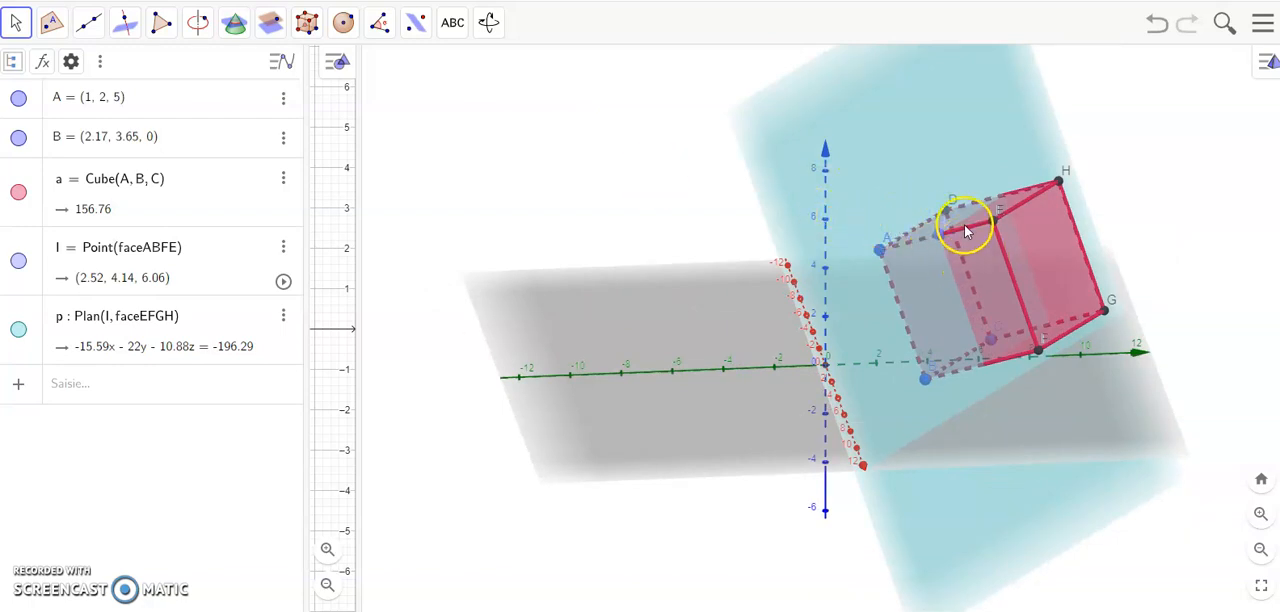
{"action": "left_click", "coordinate": [234, 26]}
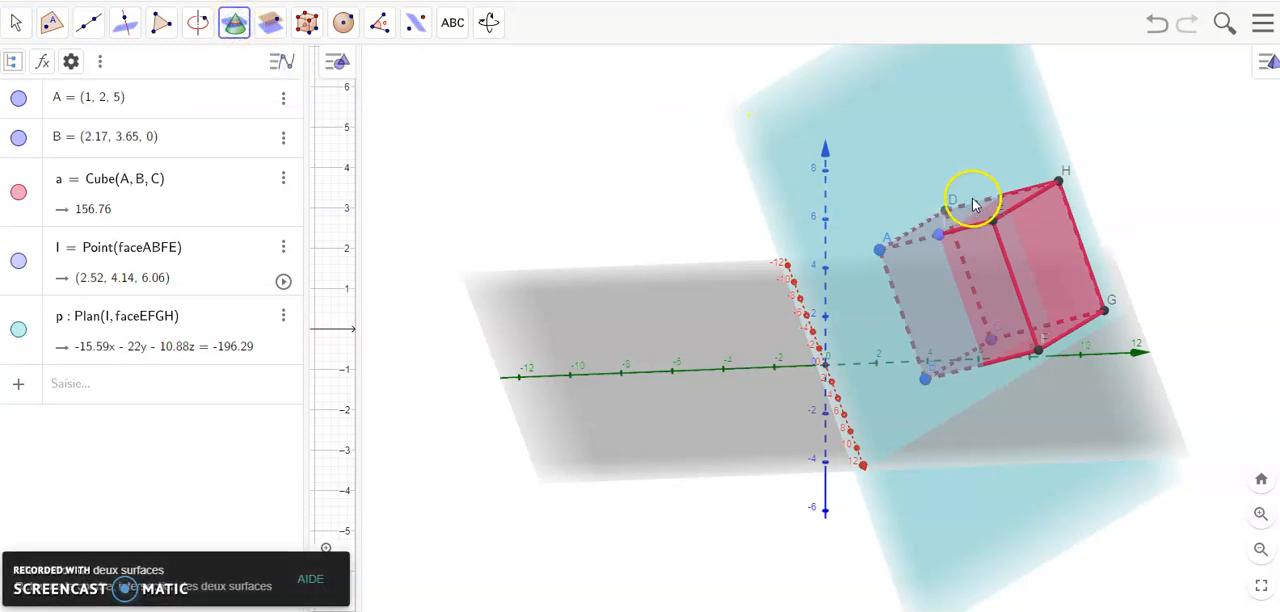
{"action": "left_click", "coordinate": [971, 263]}
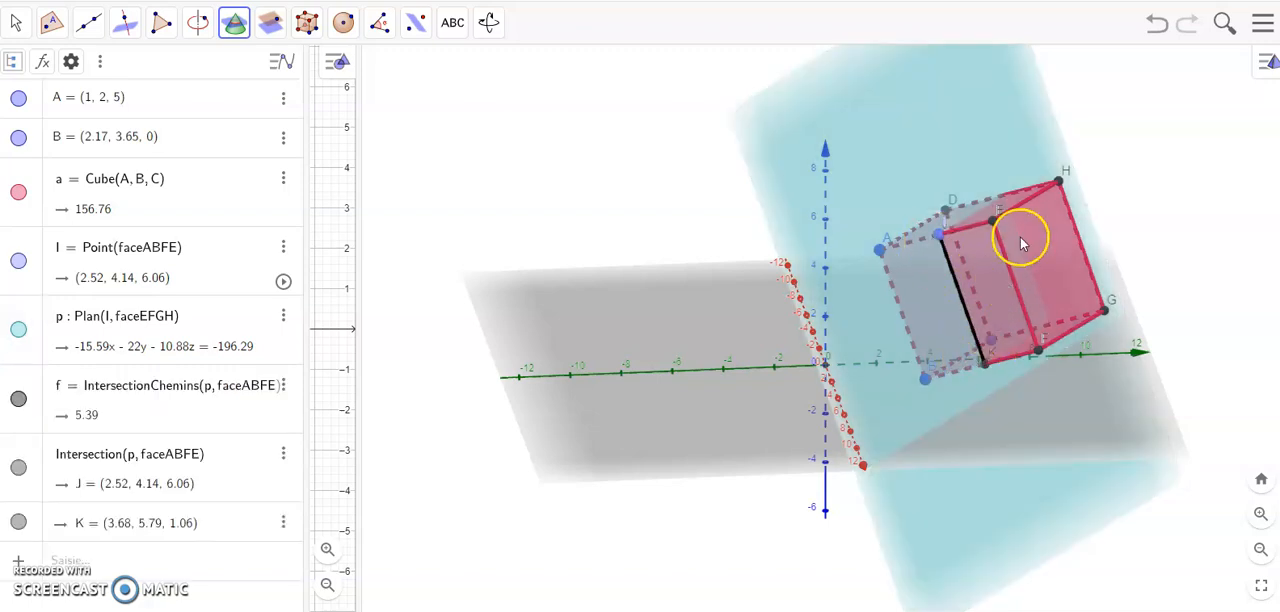
{"action": "left_click", "coordinate": [936, 136]}
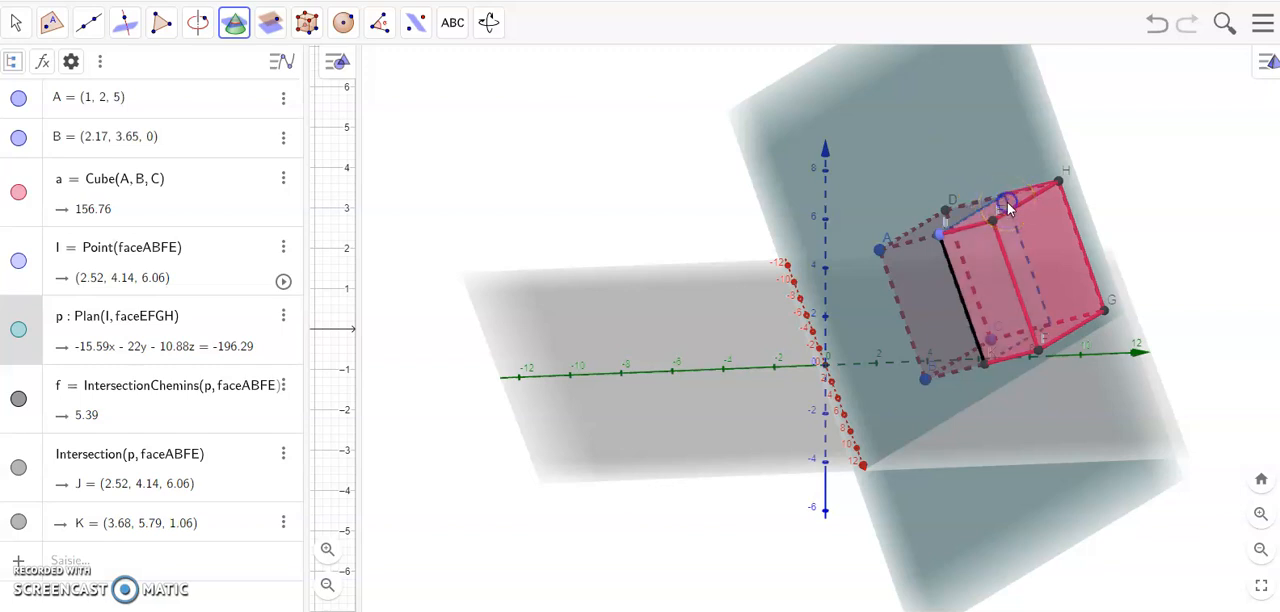
{"action": "left_click", "coordinate": [1007, 202]}
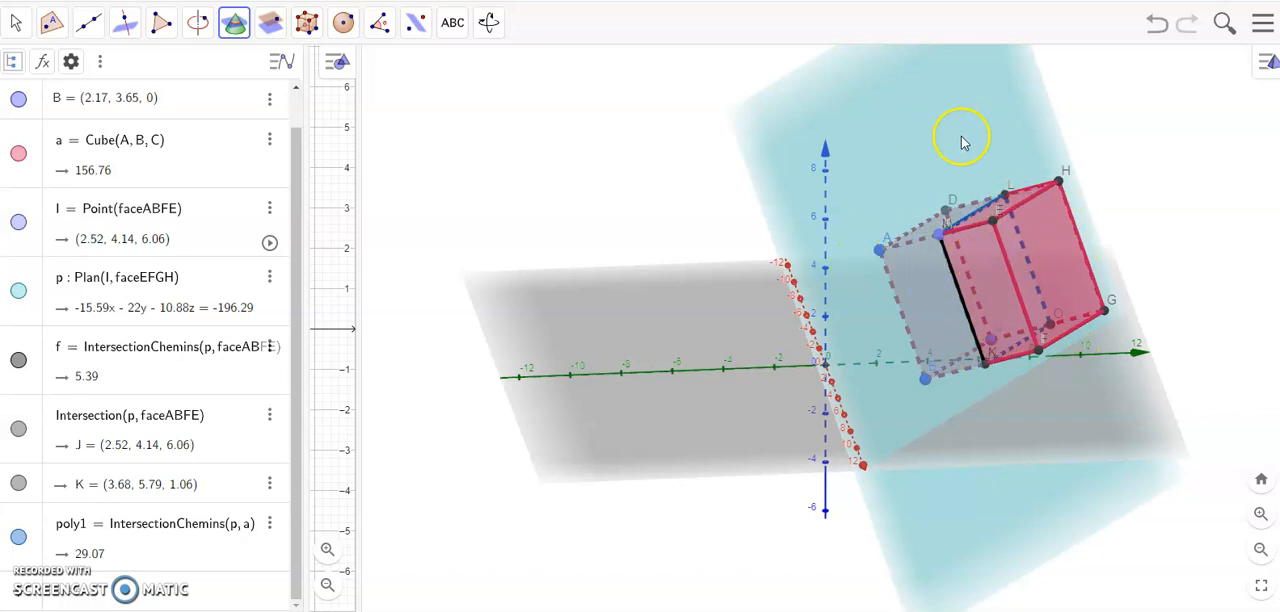
Step: Create a 2D view of the square section poly1 and move the figure within that view
{"action": "right_click", "coordinate": [69, 531]}
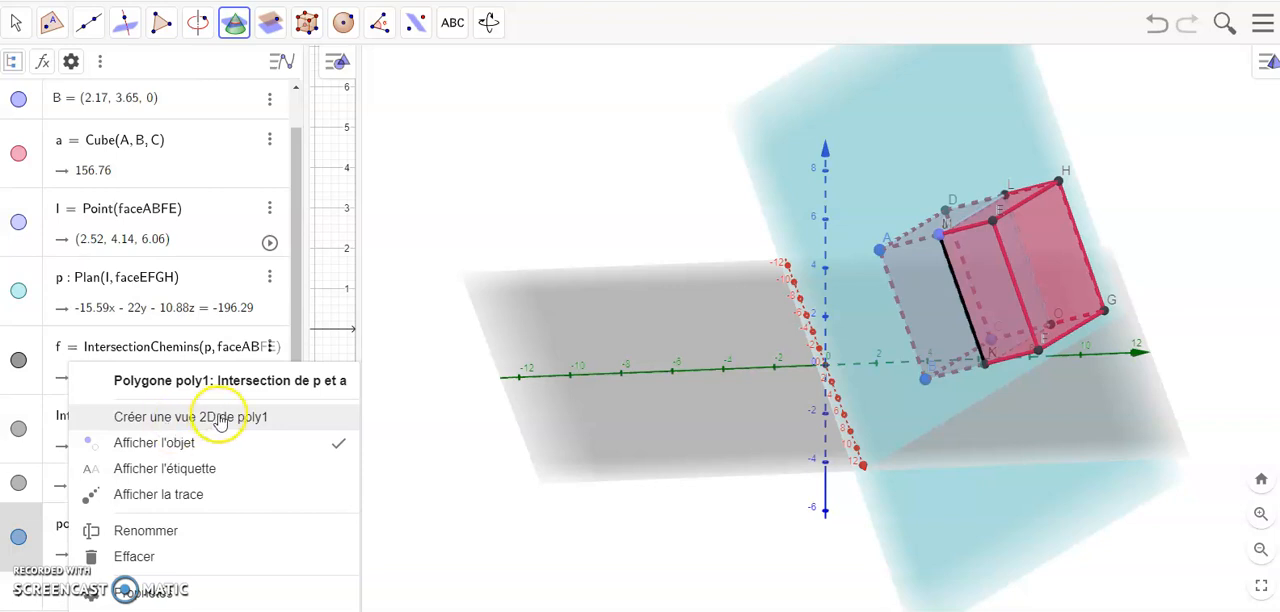
{"action": "left_click", "coordinate": [167, 428]}
{"action": "left_click_drag", "start_coordinate": [1060, 195], "coordinate": [1148, 403]}
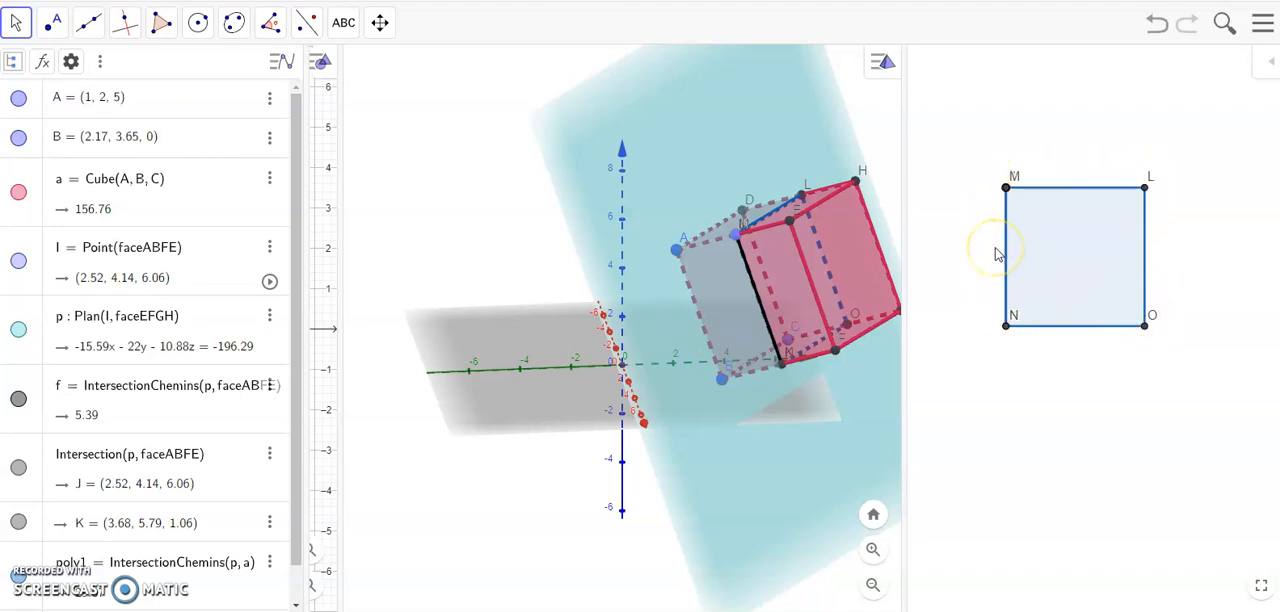
Step: Remove the point on edge AE together with the parallel plane and the sections built from it
{"action": "mouse_move", "coordinate": [871, 223]}
{"action": "left_mouse_down"}
{"action": "mouse_move", "coordinate": [849, 223]}
{"action": "mouse_move", "coordinate": [862, 230]}
{"action": "left_mouse_up"}
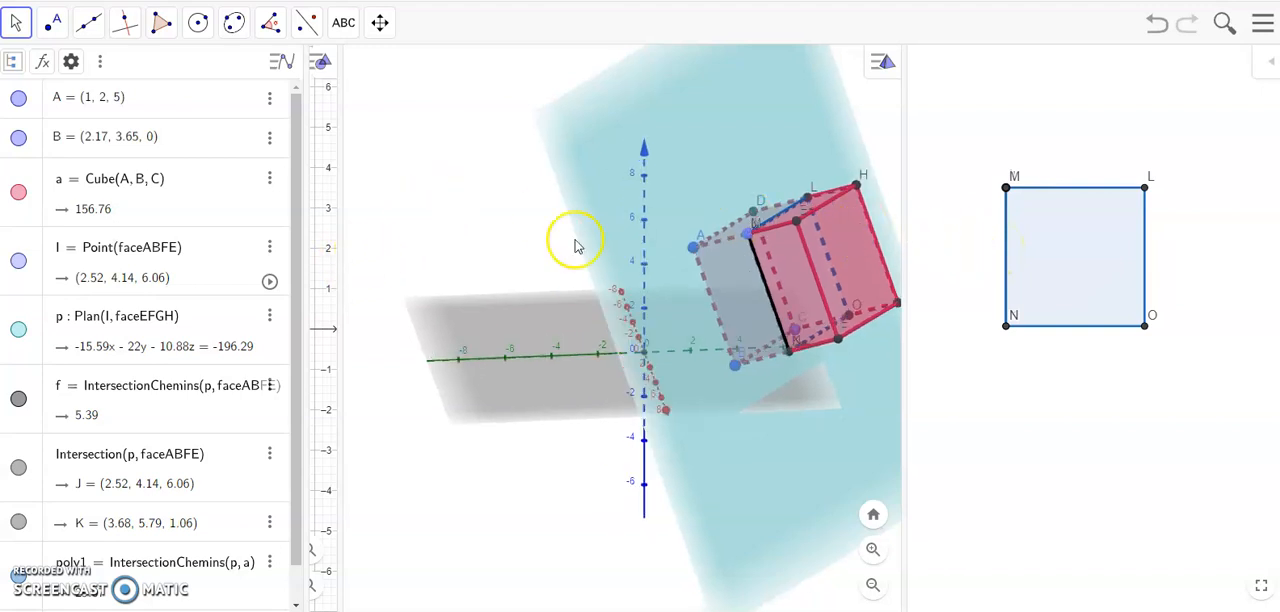
{"action": "left_click", "coordinate": [752, 238]}
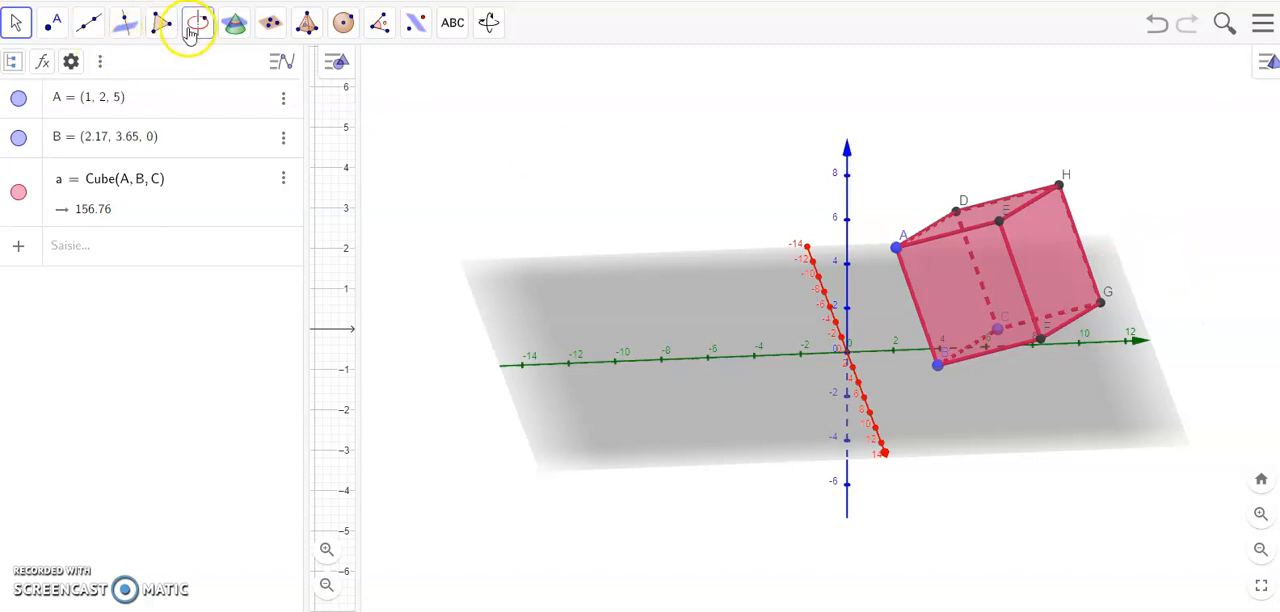
Step: Place three points attached to the cube near vertex E, one on each of edges AE, EH and EF
{"action": "left_click", "coordinate": [55, 30]}
{"action": "mouse_move", "coordinate": [88, 40]}
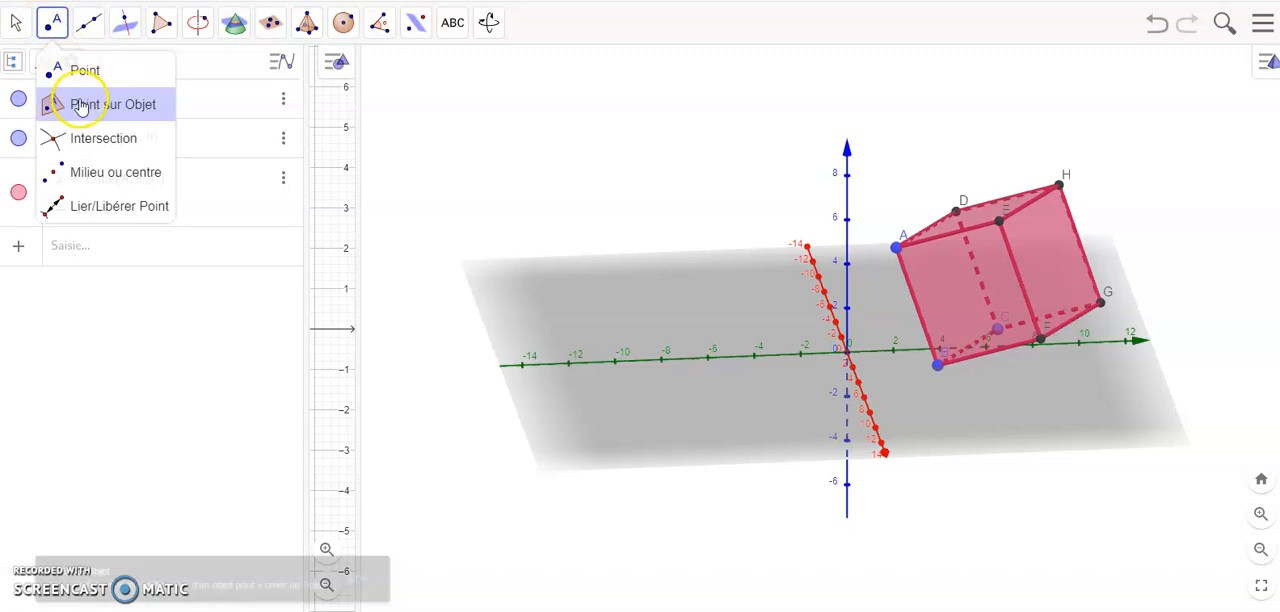
{"action": "left_click", "coordinate": [86, 103]}
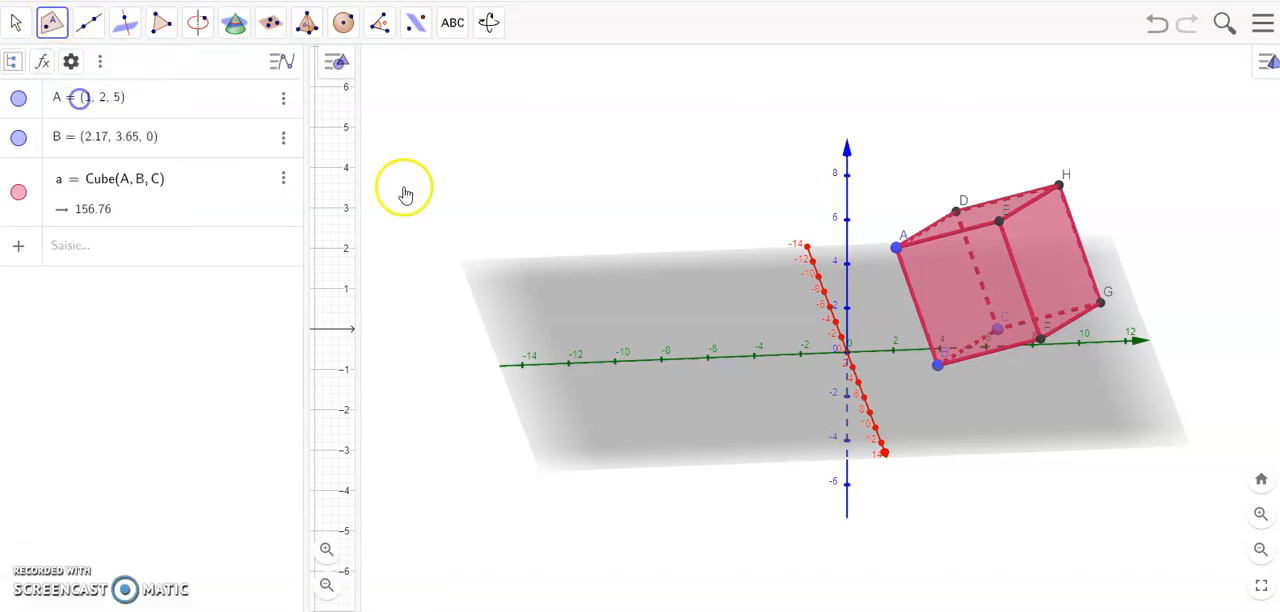
{"action": "left_click", "coordinate": [952, 236]}
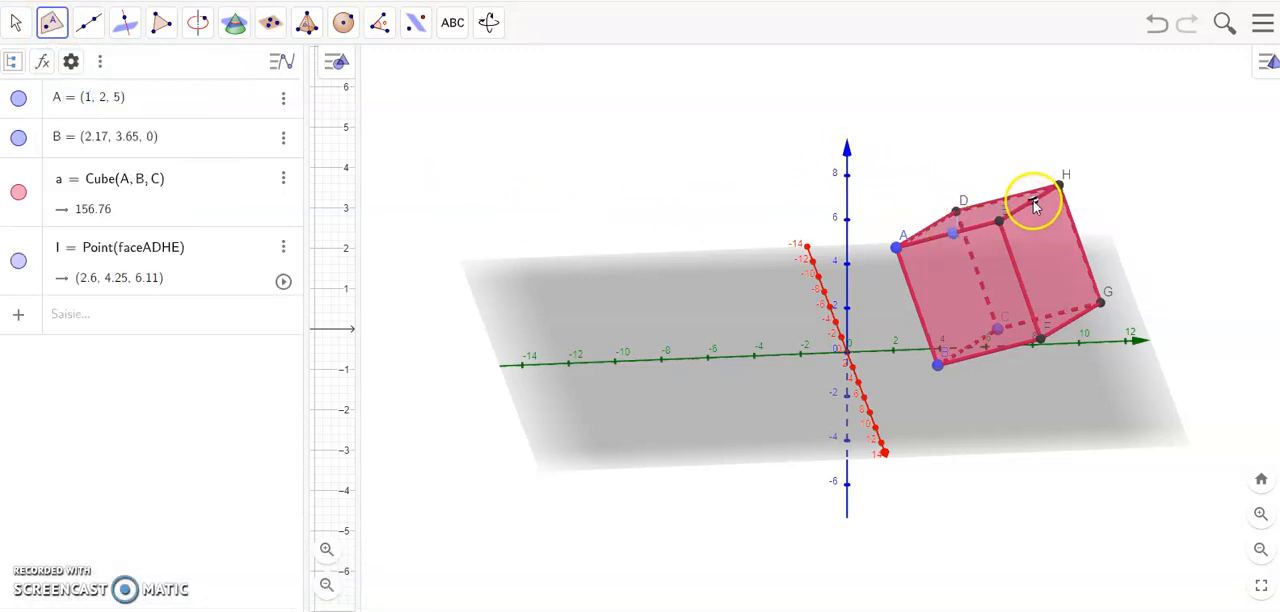
{"action": "left_click", "coordinate": [1035, 204]}
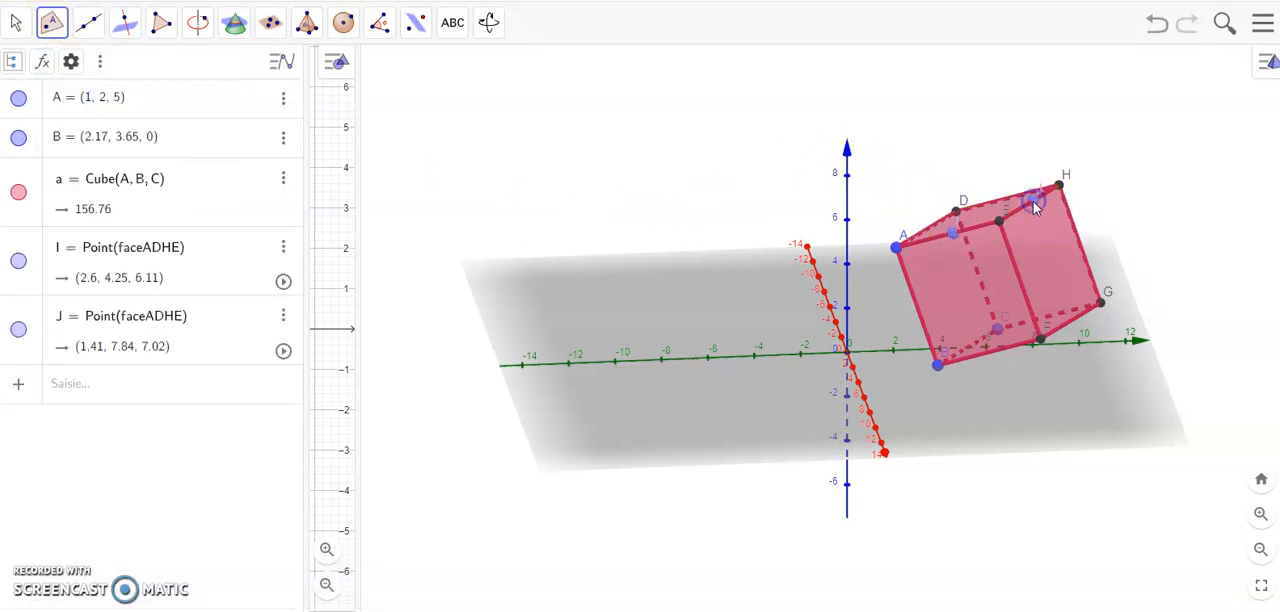
{"action": "left_click", "coordinate": [1029, 291]}
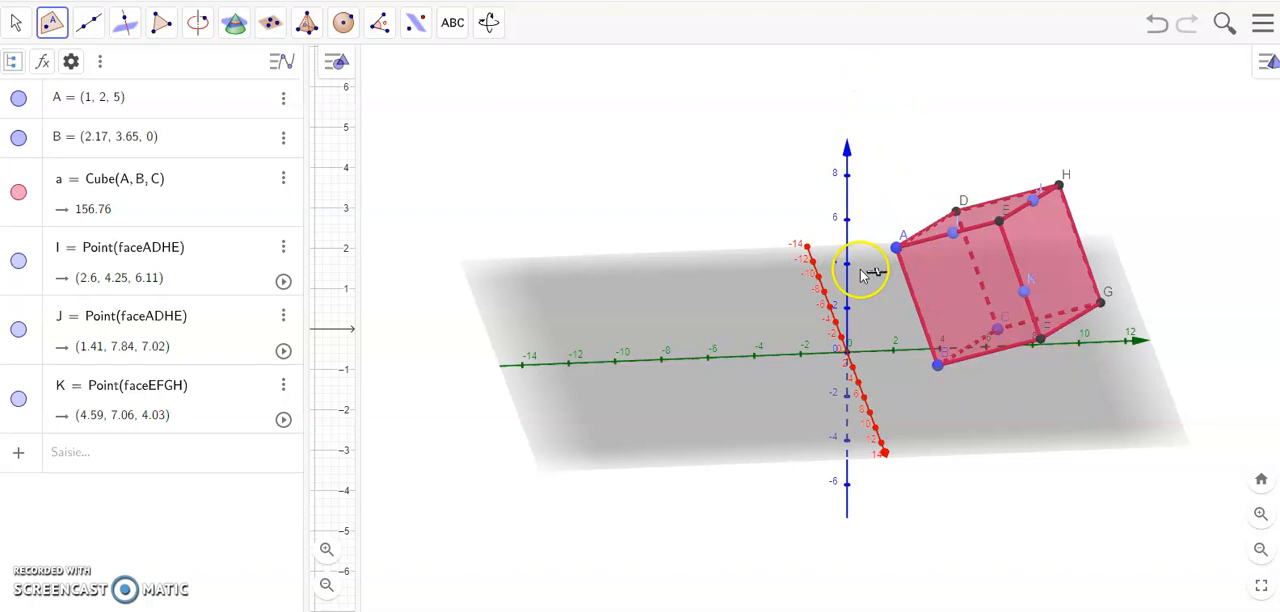
Step: Create a plane through the three edge points I, J and K
{"action": "left_click", "coordinate": [273, 30]}
{"action": "left_click", "coordinate": [313, 67]}
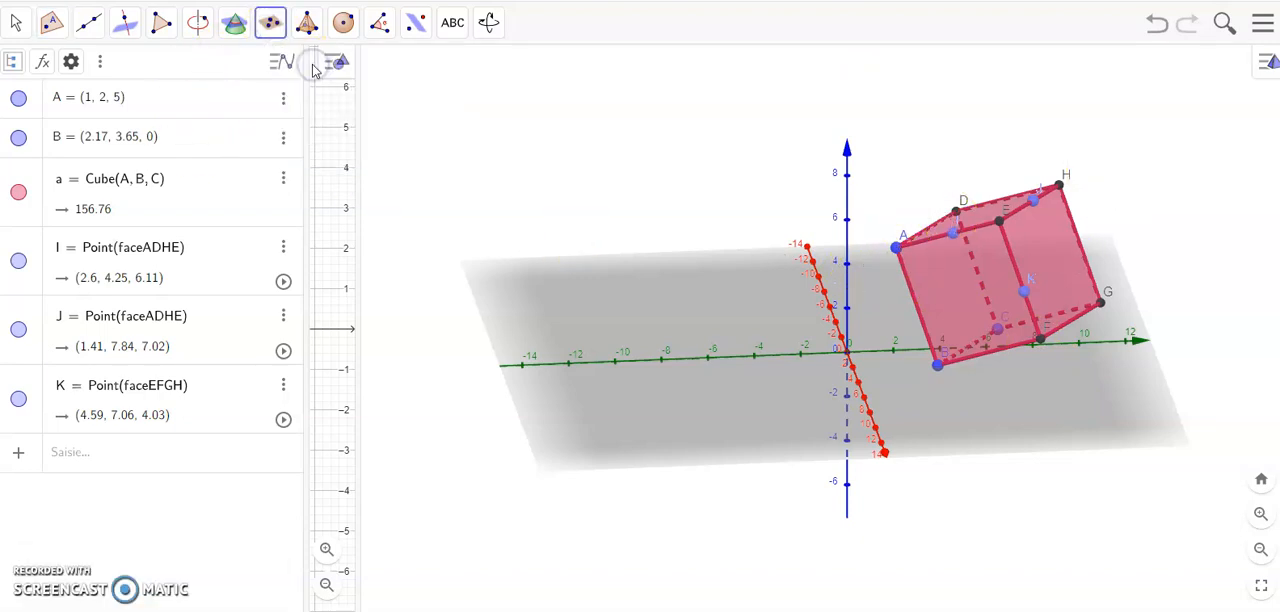
{"action": "left_click", "coordinate": [953, 231]}
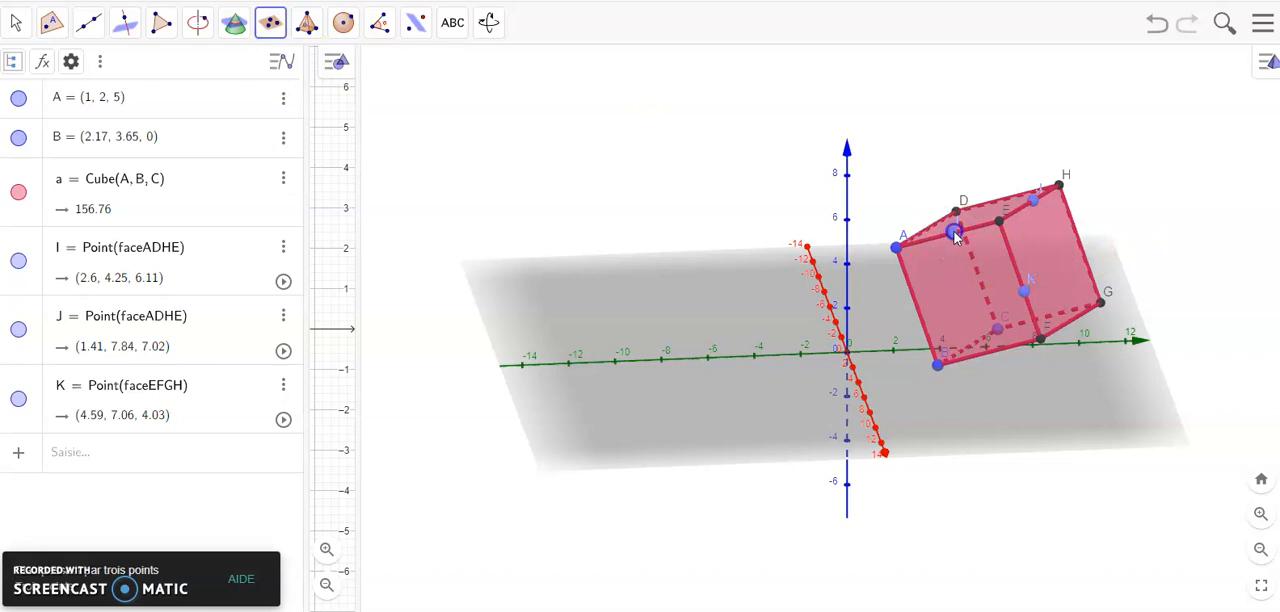
{"action": "left_click", "coordinate": [1034, 202]}
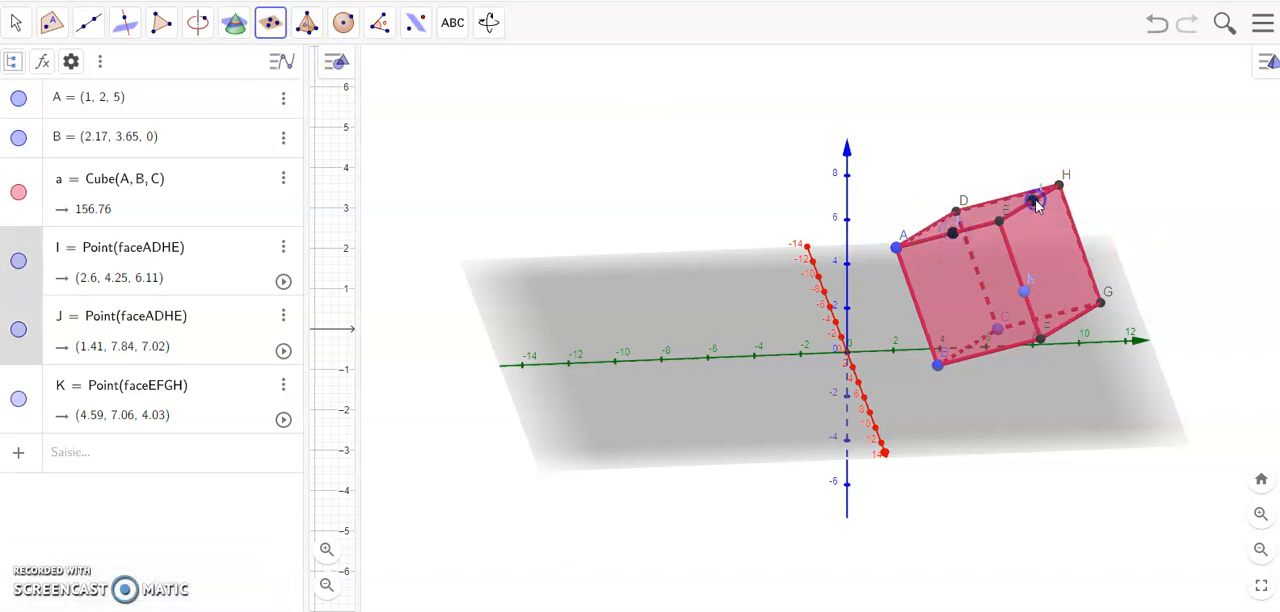
{"action": "left_click", "coordinate": [1027, 303]}
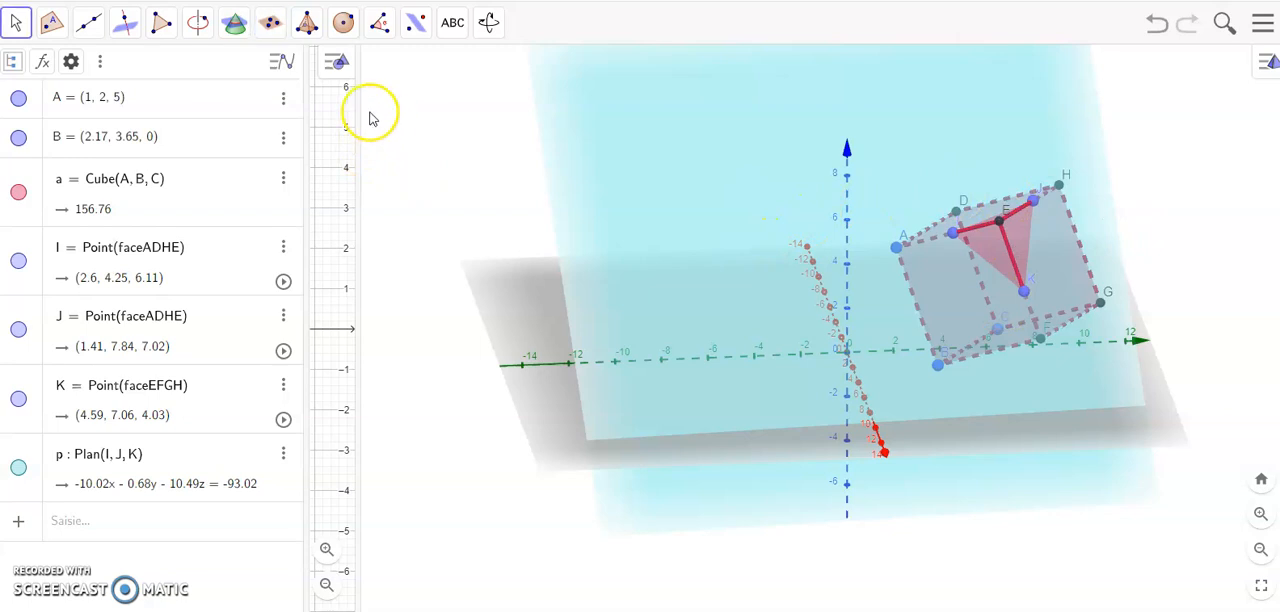
Step: Intersect plane p with the cube to draw the section through points I, J and K
{"action": "left_click", "coordinate": [235, 26]}
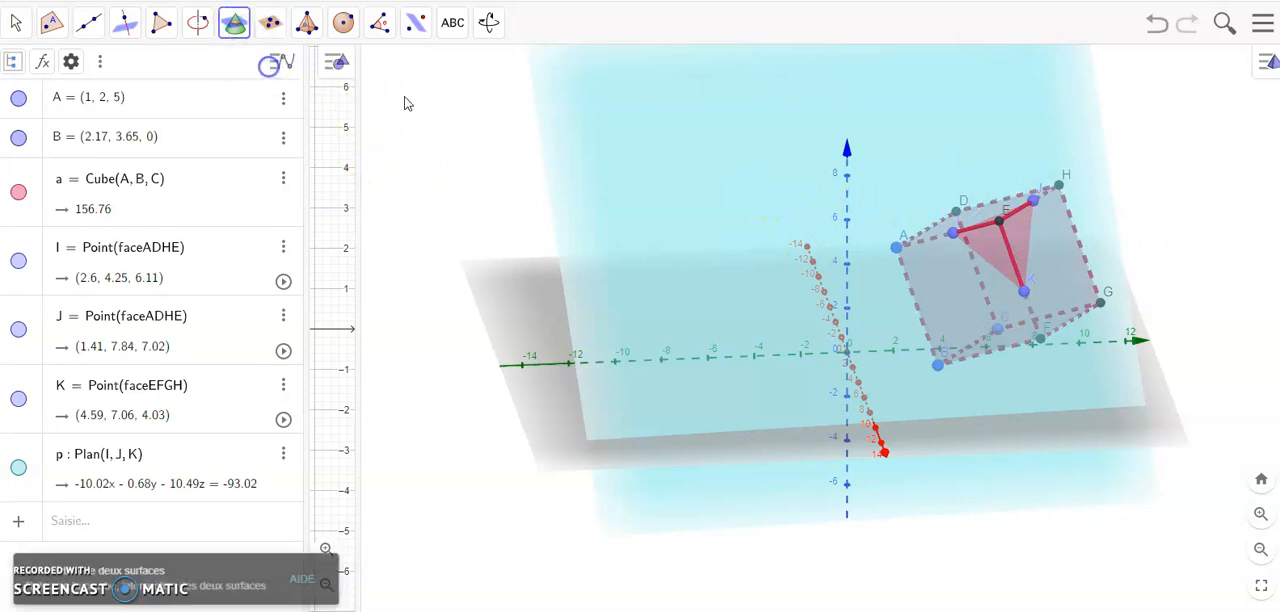
{"action": "left_click", "coordinate": [780, 121]}
{"action": "left_click", "coordinate": [985, 258]}
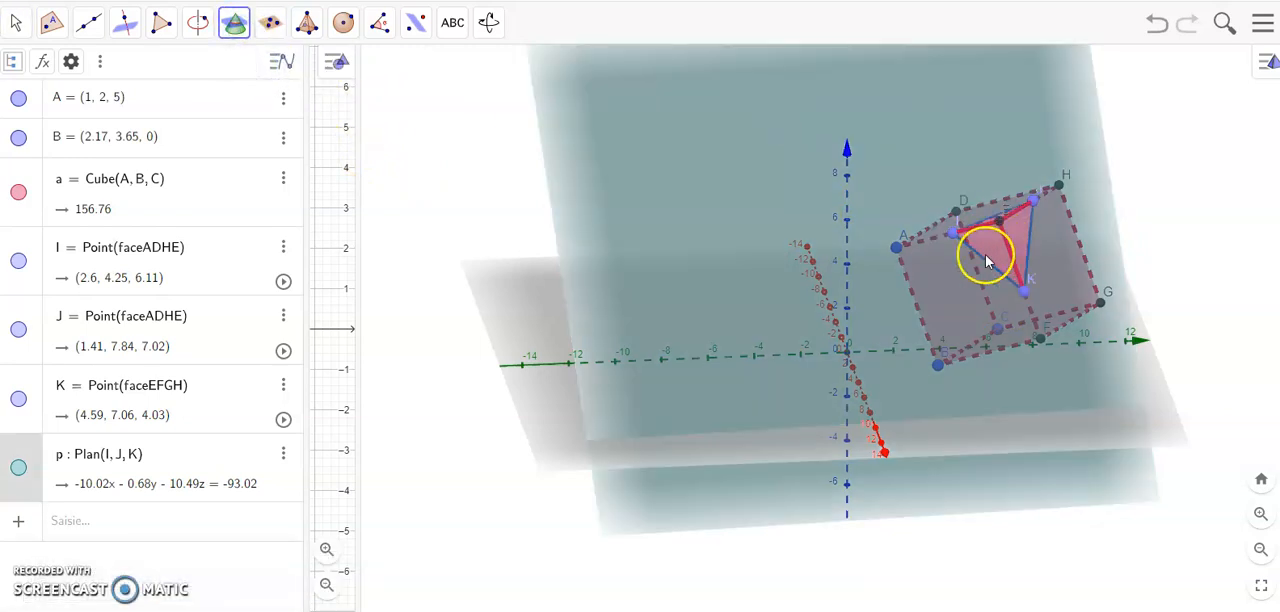
{"action": "left_click", "coordinate": [986, 255]}
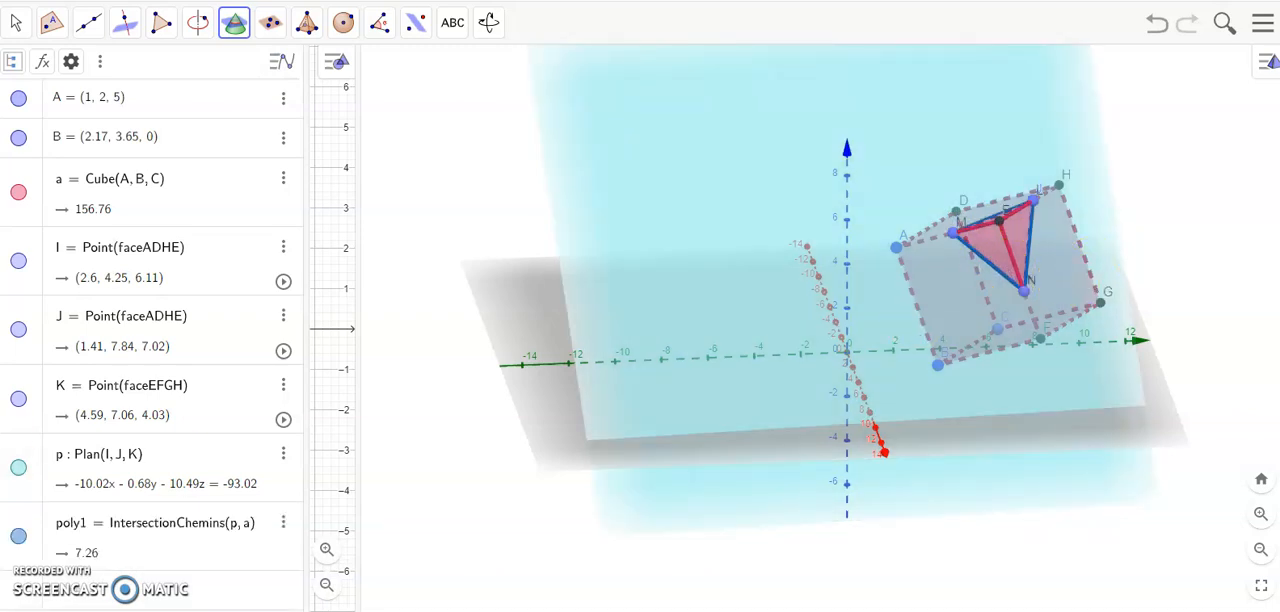
Step: Create a 2D view of the triangular section poly1 and reposition the figure in that view
{"action": "right_click", "coordinate": [118, 525]}
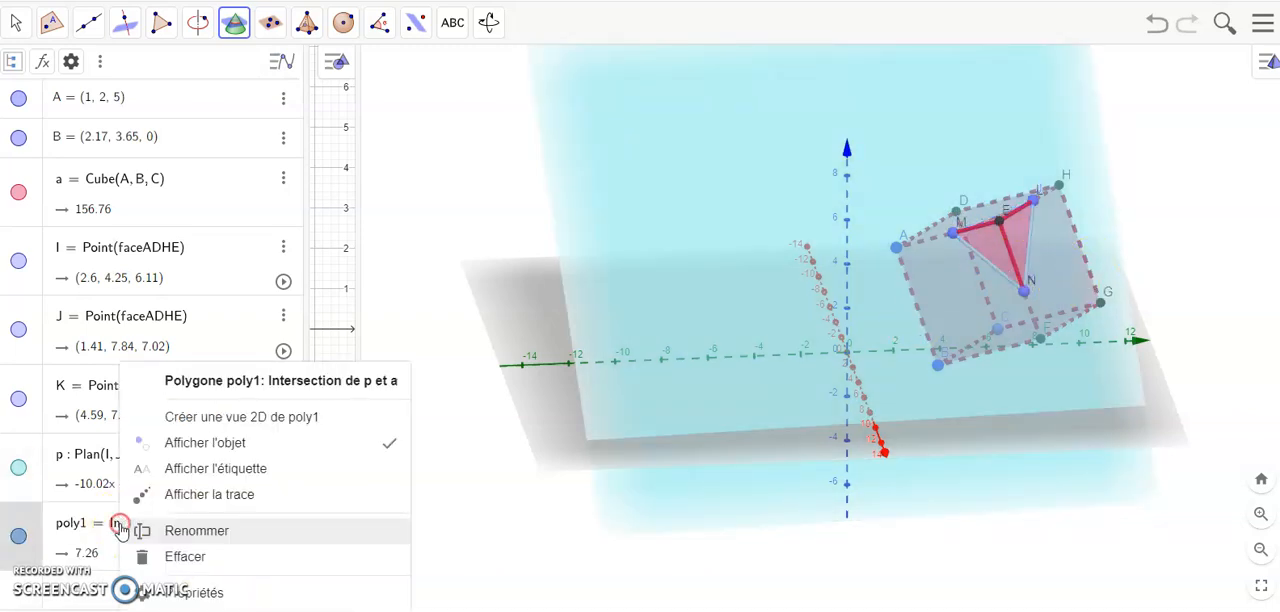
{"action": "left_click", "coordinate": [214, 427]}
{"action": "left_click_drag", "start_coordinate": [1172, 140], "coordinate": [1171, 316]}
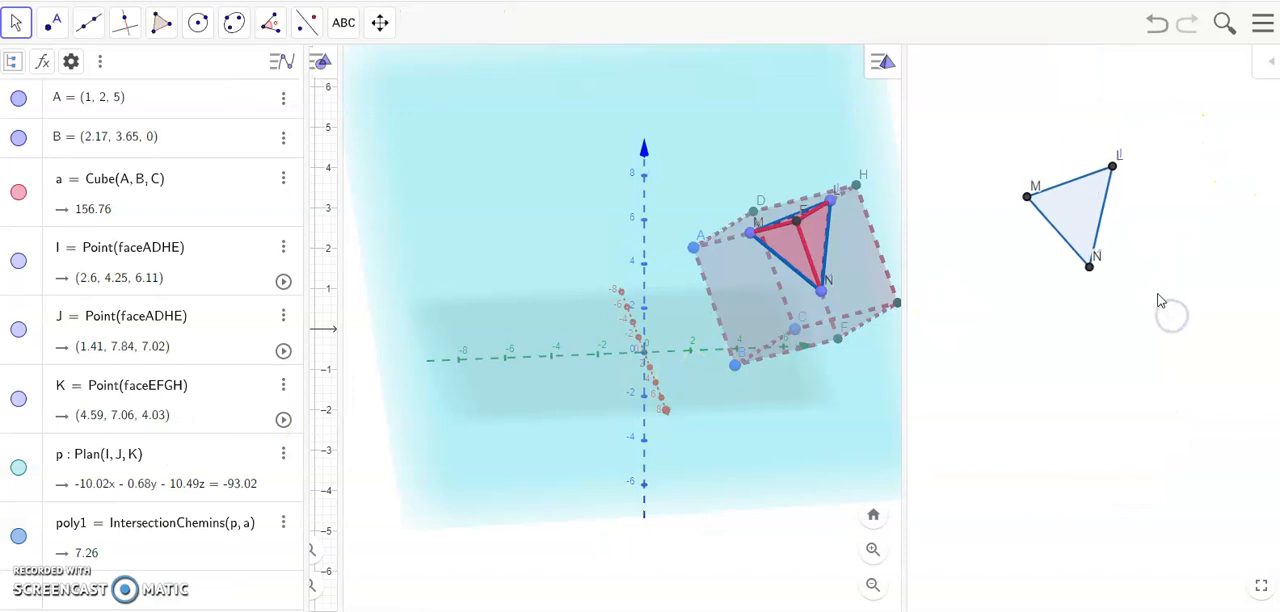